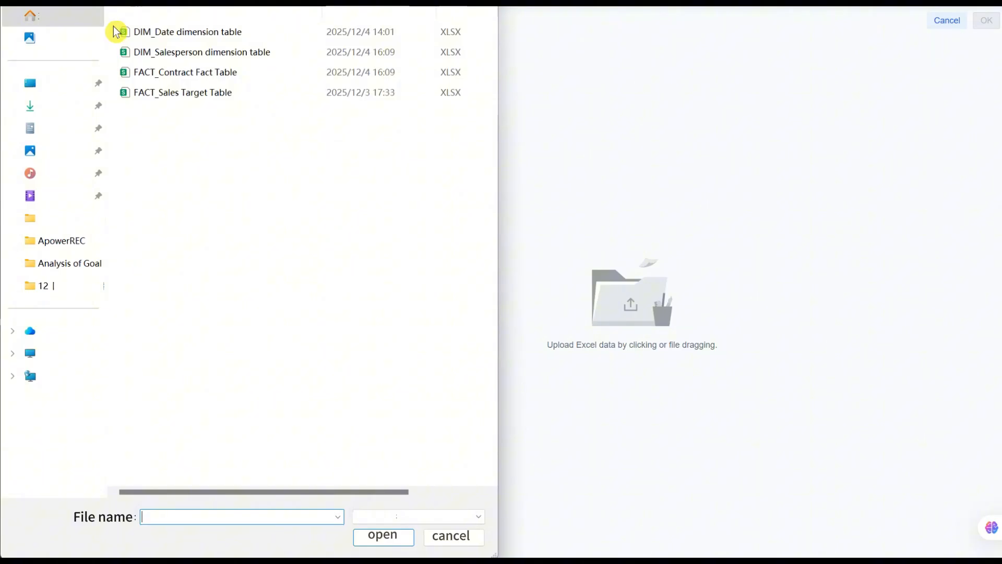
Upload the DIM_Date, DIM_Salesperson, FACT_Contract and FACT_Sales Target Excel files and save them as new datasets.
click(117, 32)
shift+click(168, 92)
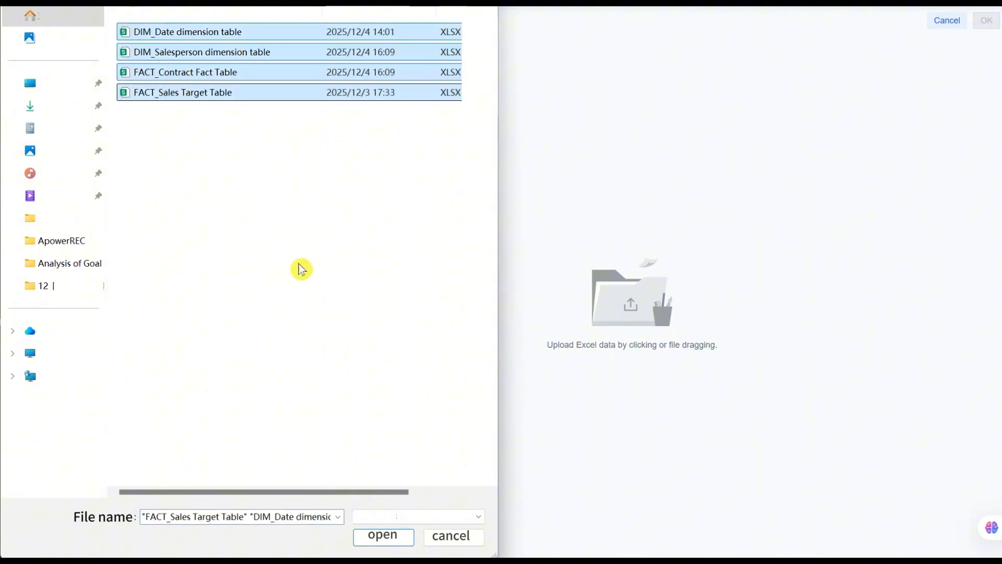
click(382, 534)
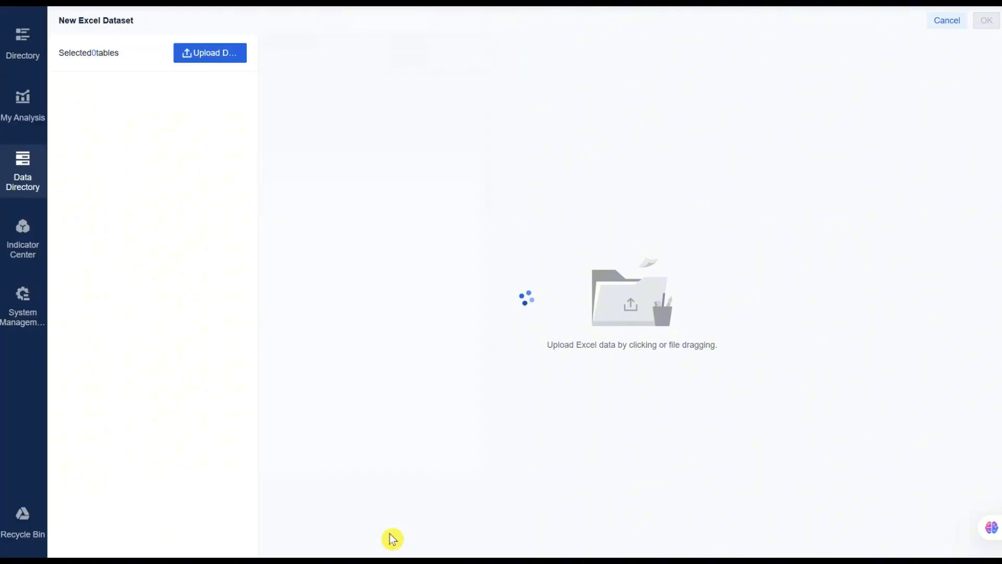
click(242, 253)
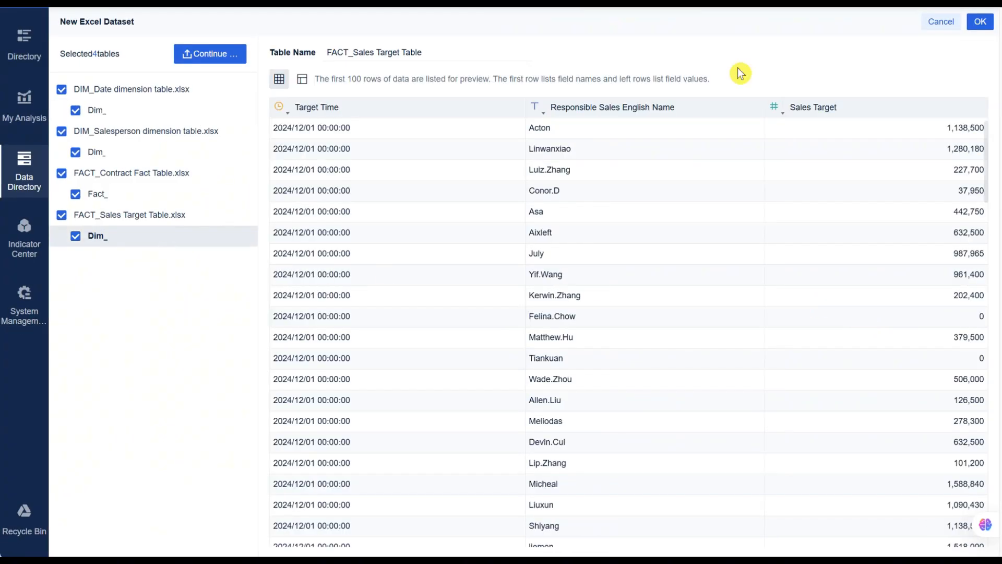
click(980, 21)
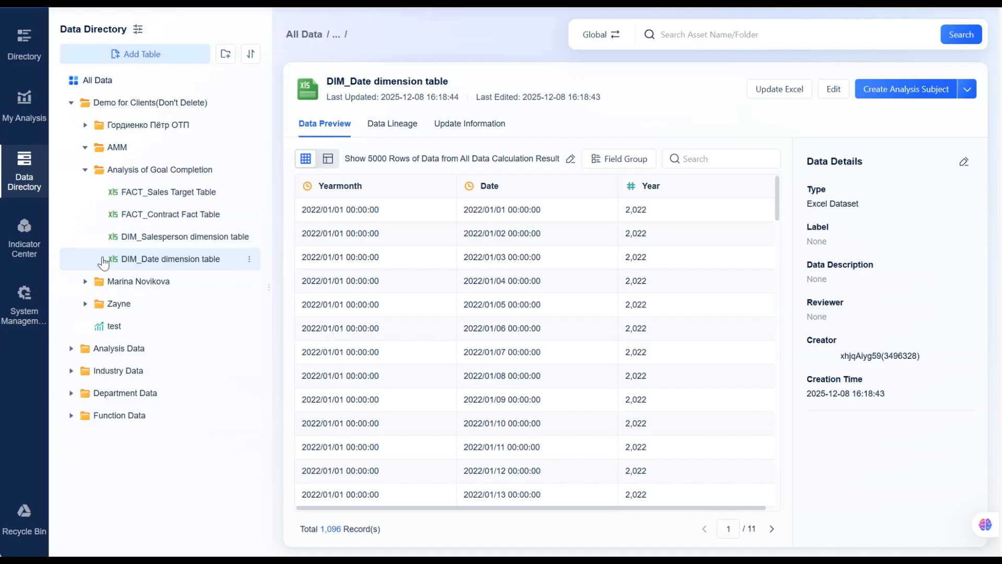
Preview the data of the FACT_Sales Target, FACT_Contract Fact and DIM_Salesperson dimension tables.
click(121, 198)
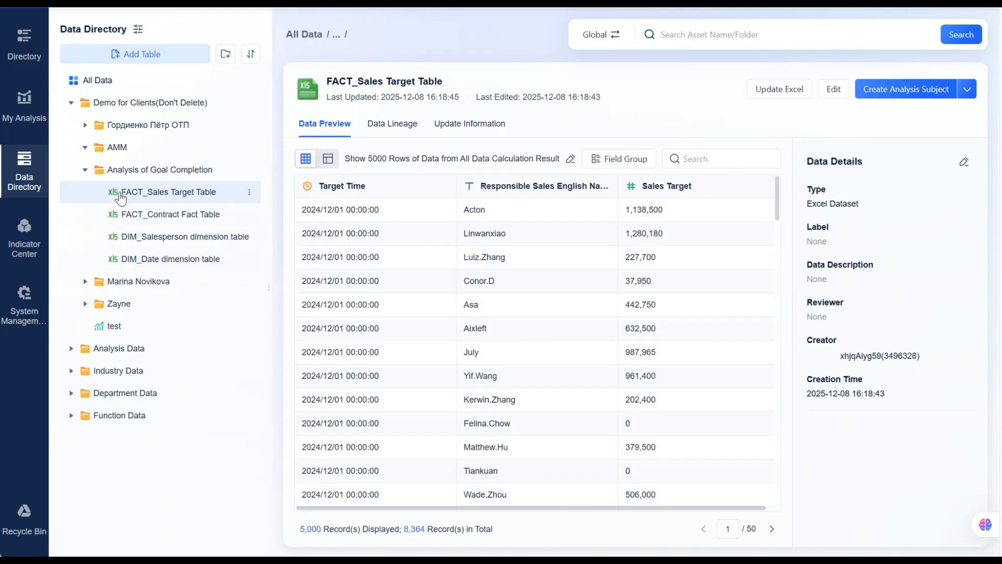
click(118, 214)
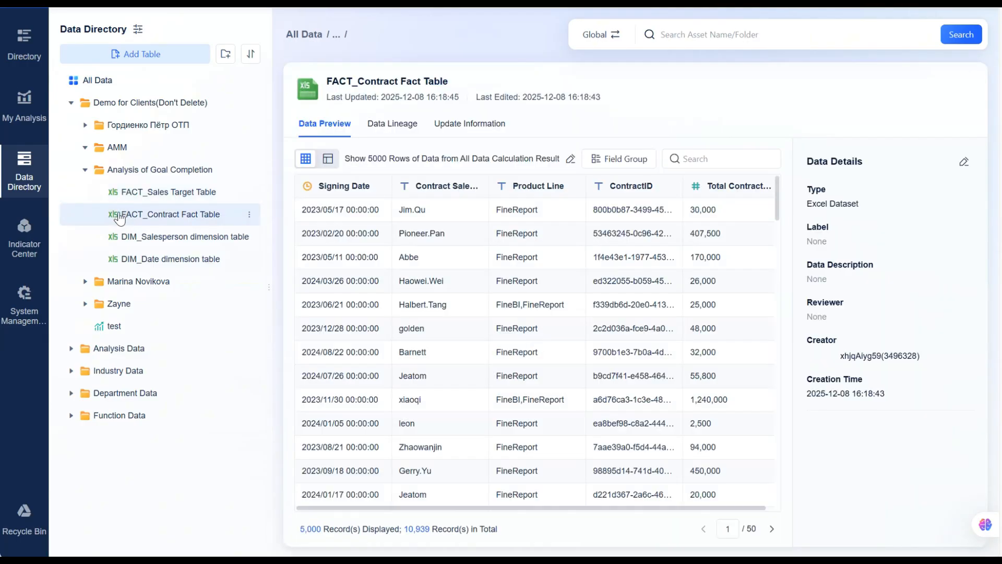
click(126, 241)
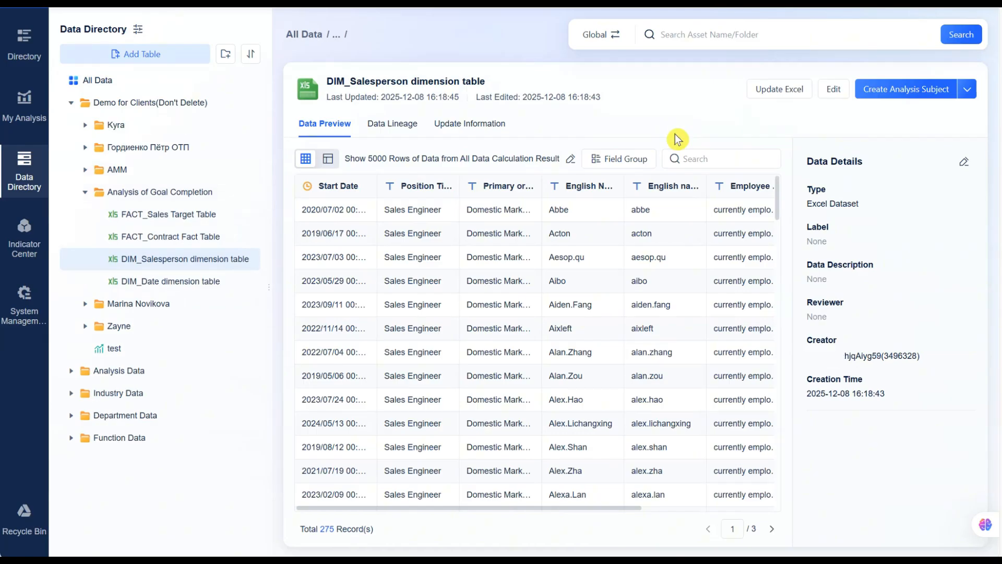
In the Indicator Center's Demo Model, add a model view named Analysis of Goal Completion under Demo for Clients(Don't Delete).
click(24, 234)
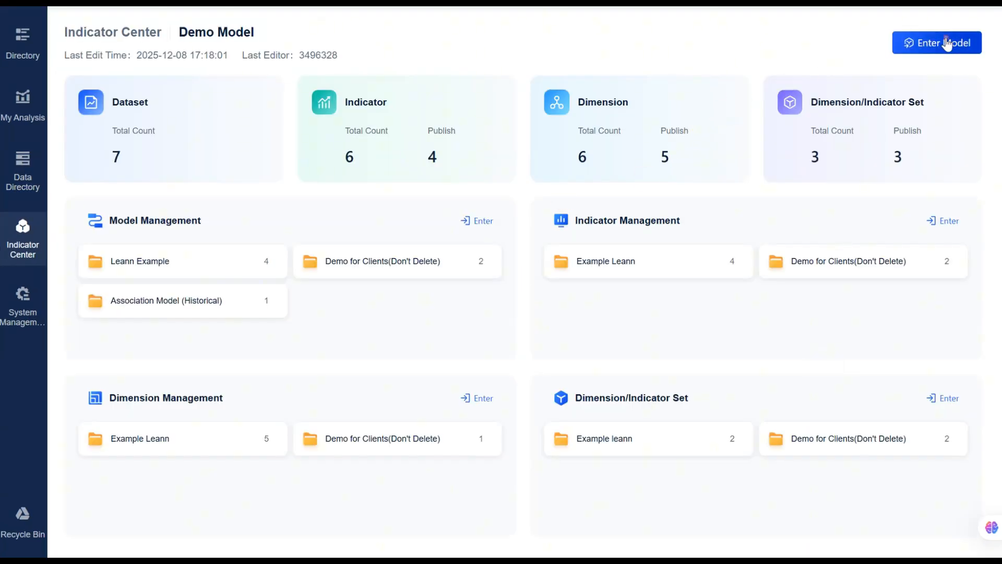
click(948, 44)
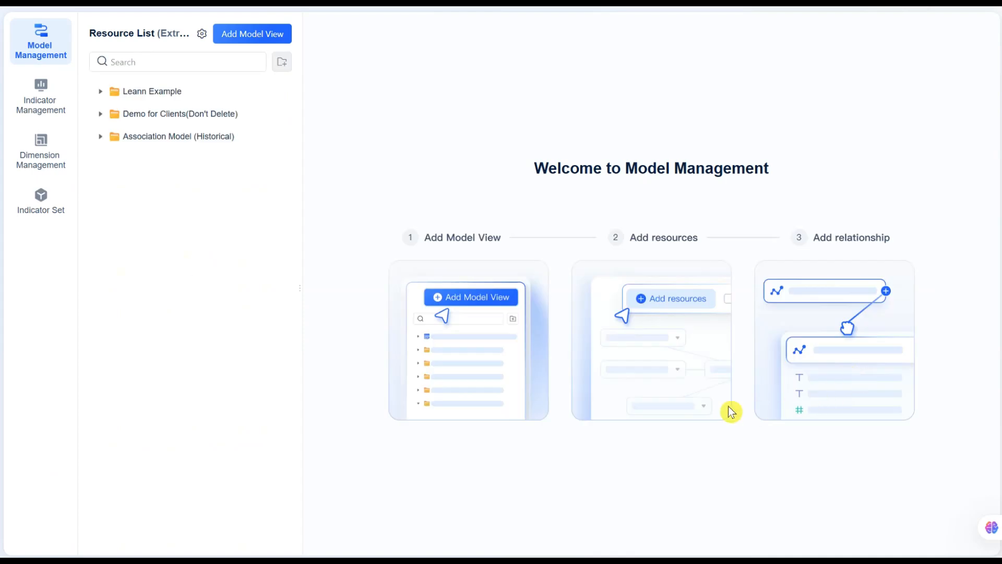
click(264, 115)
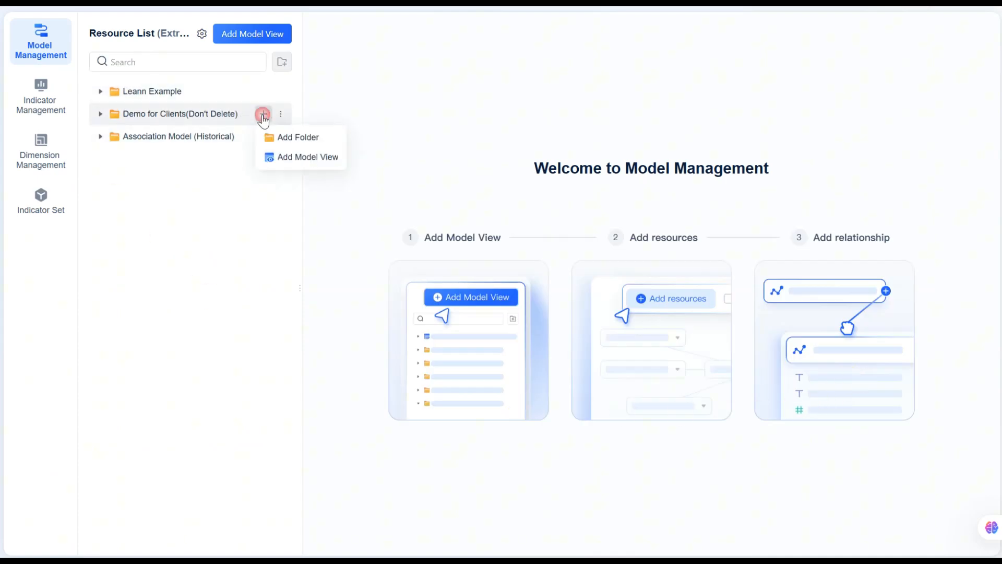
click(306, 157)
drag(696, 105, 577, 105)
text(Analysis of Goal Completion)
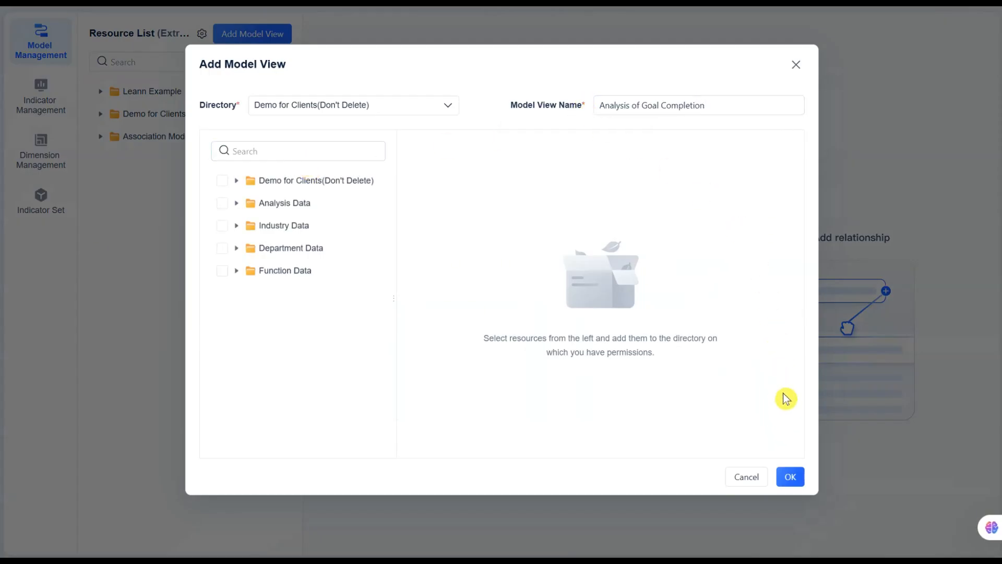
click(790, 476)
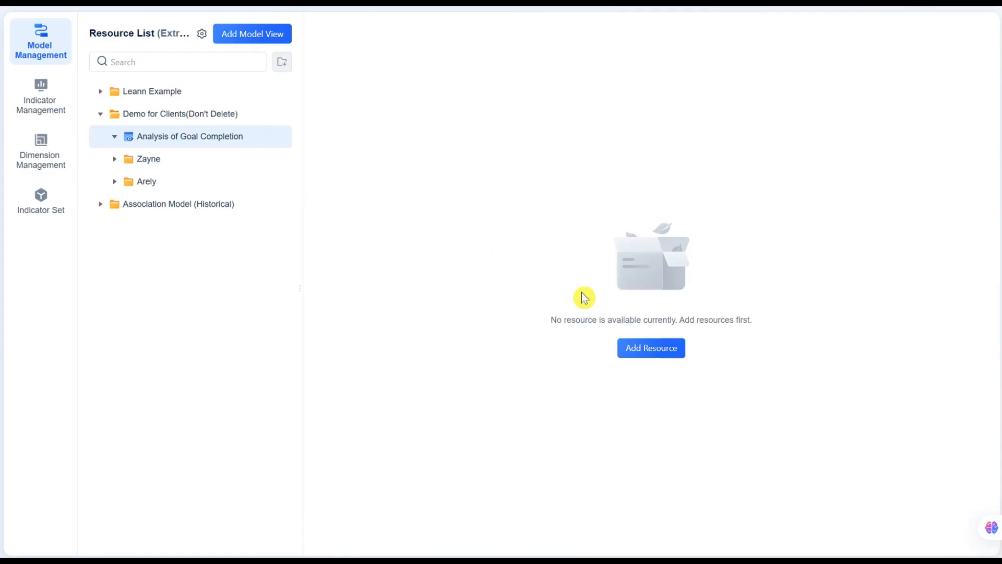
Add all four tables from the Analysis of Goal Completion data folder to the model view and display the whole view.
click(632, 350)
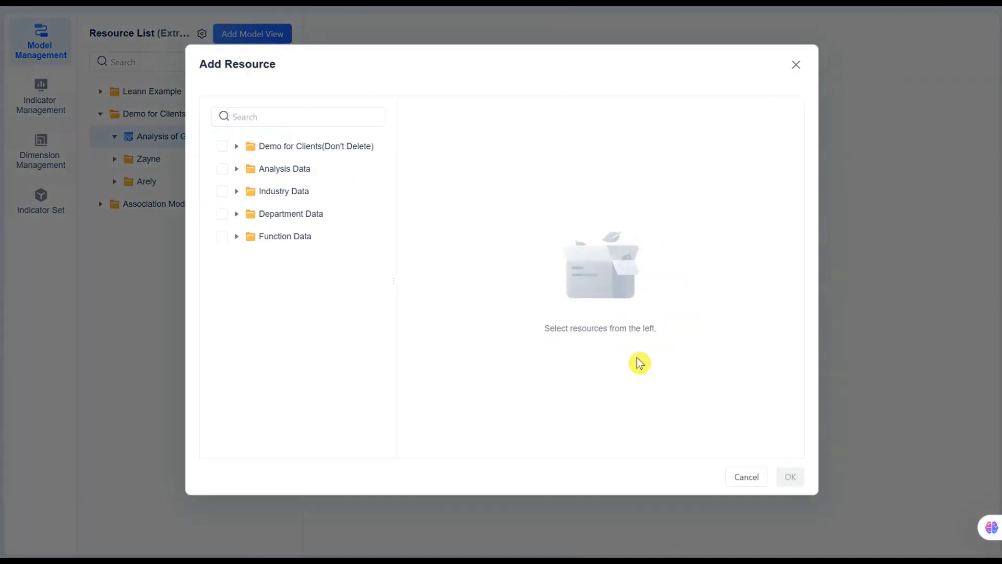
click(236, 146)
click(251, 169)
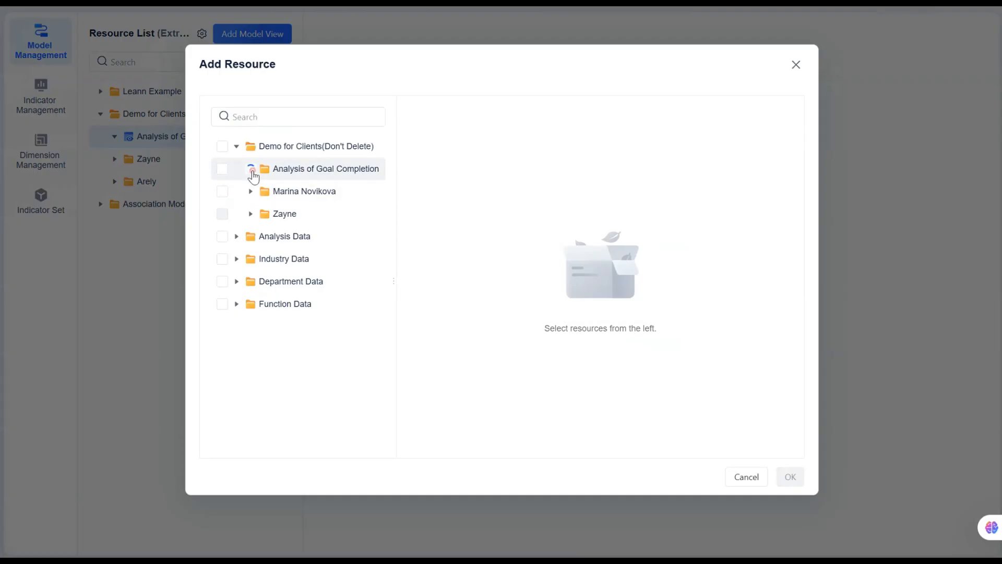
click(222, 191)
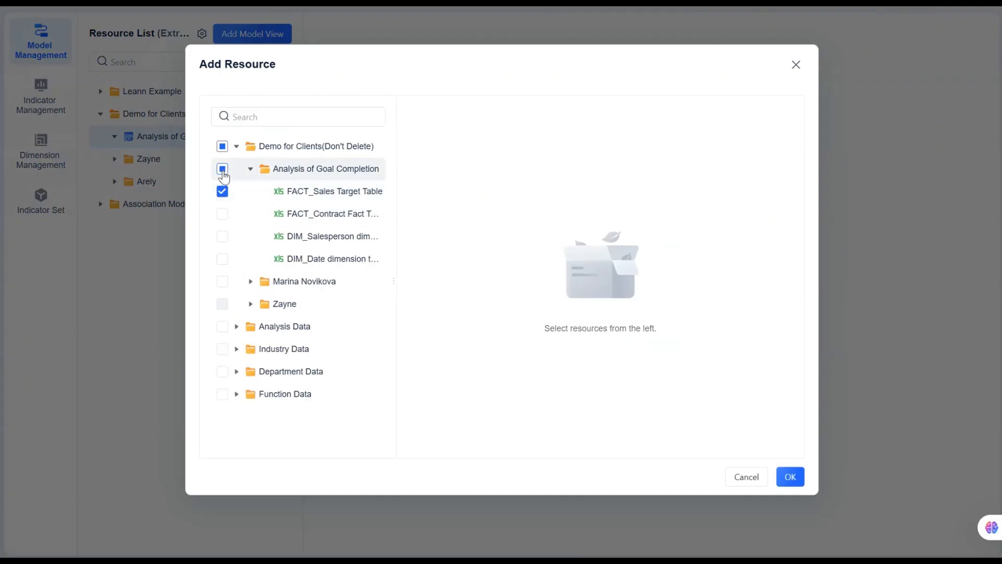
click(222, 170)
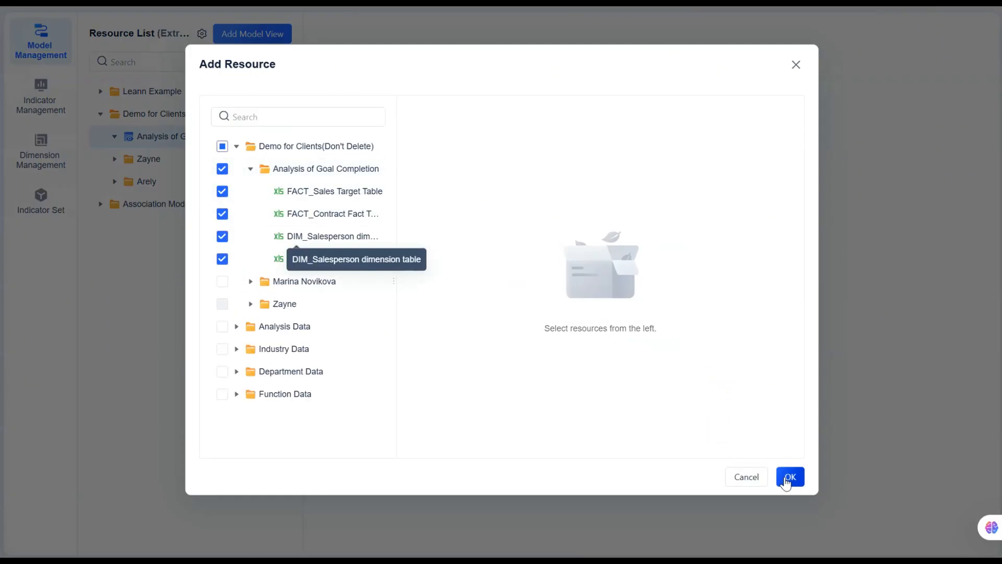
click(785, 483)
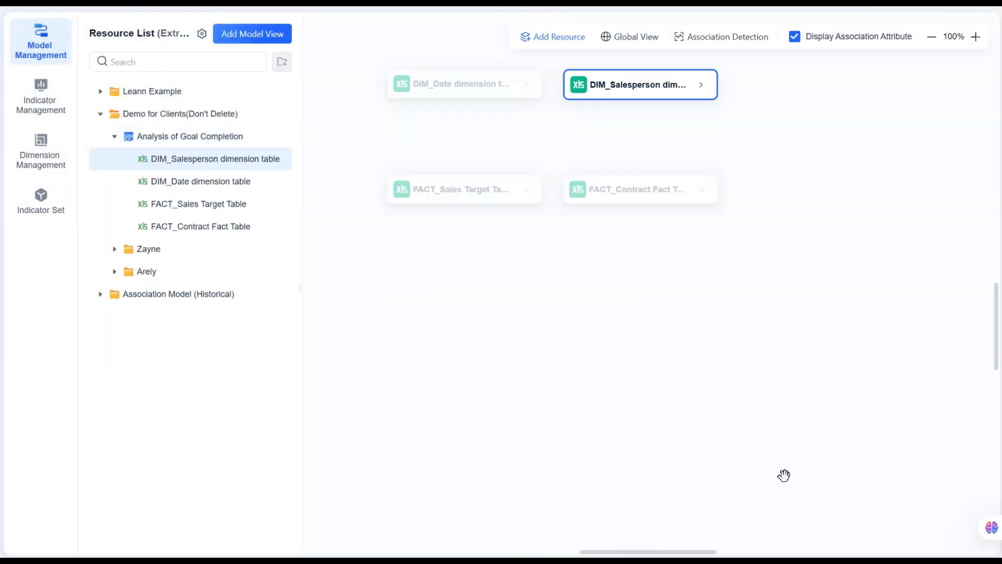
click(173, 140)
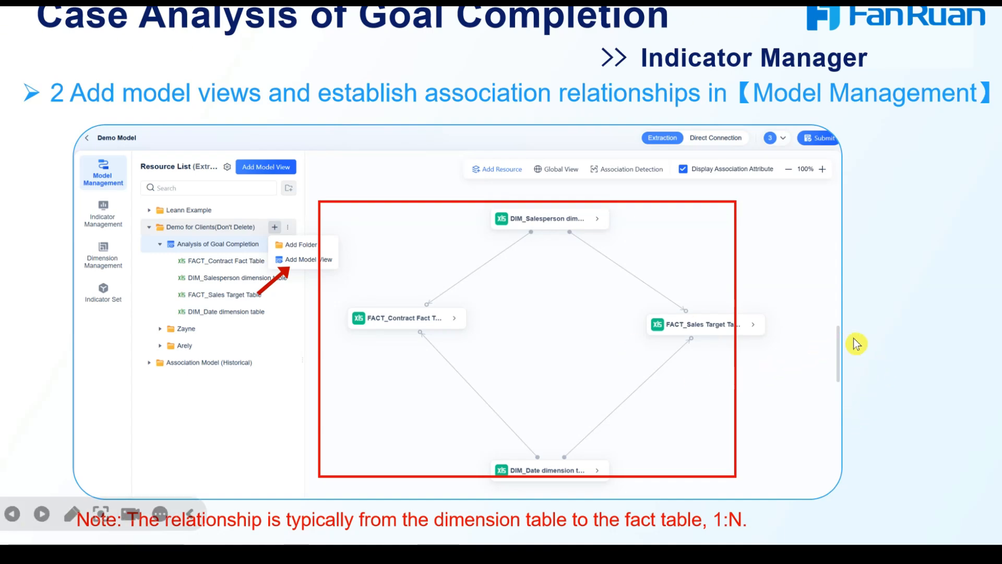
scroll(868, 354, up, 2)
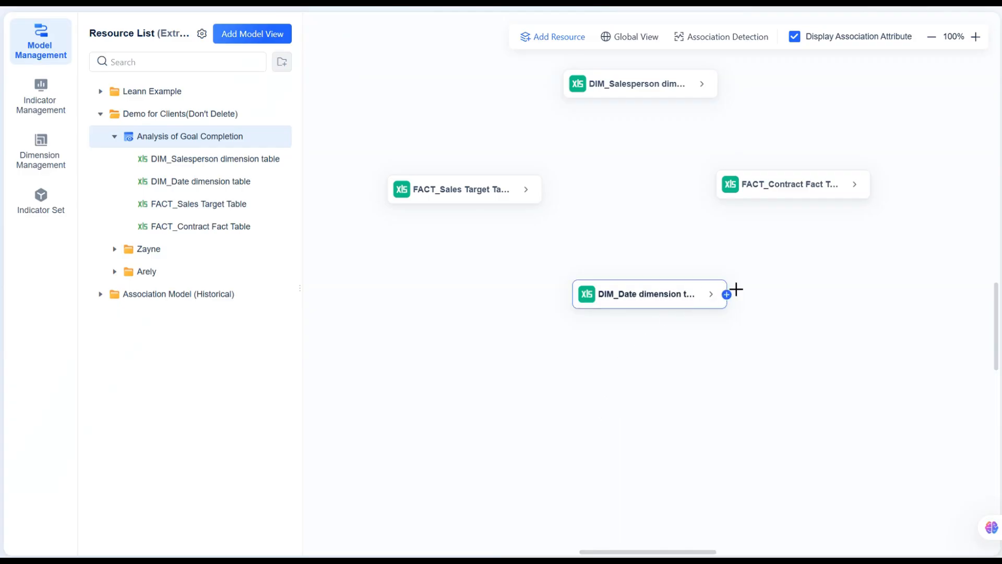
Associate the DIM_Date dimension table with the FACT_Contract Fact Table, matching Date to Signing Date.
drag(736, 289, 855, 194)
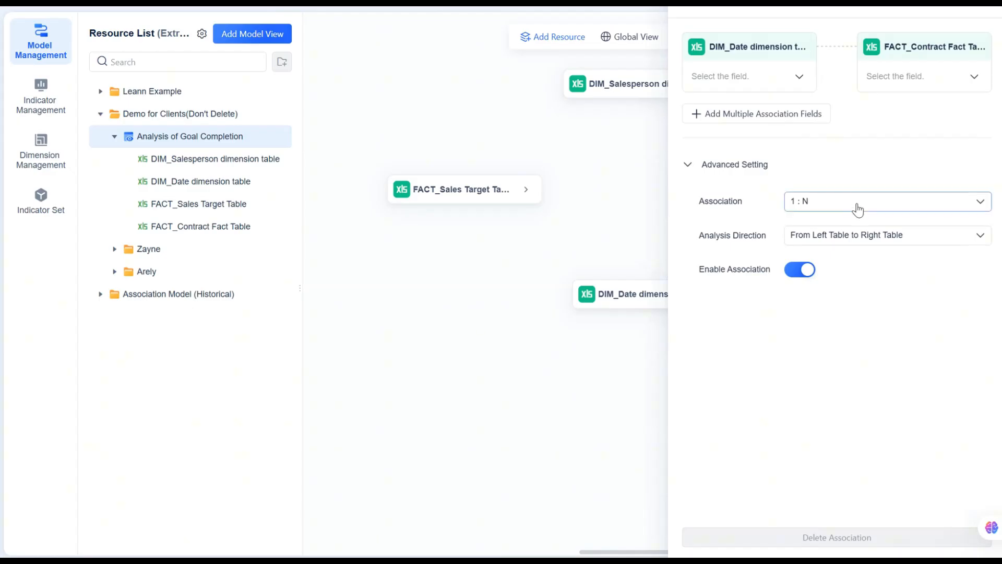
click(796, 79)
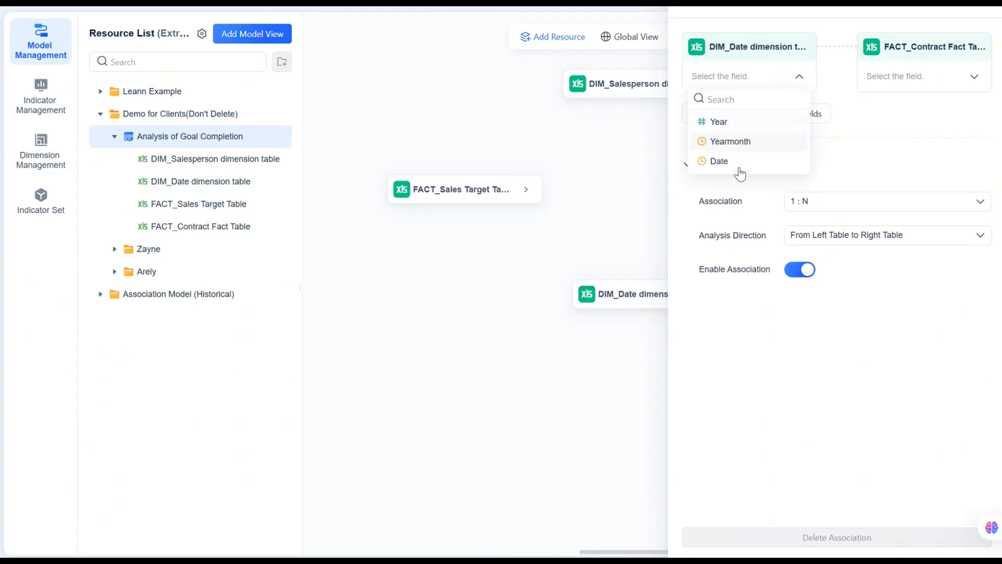
click(737, 165)
click(916, 83)
click(908, 125)
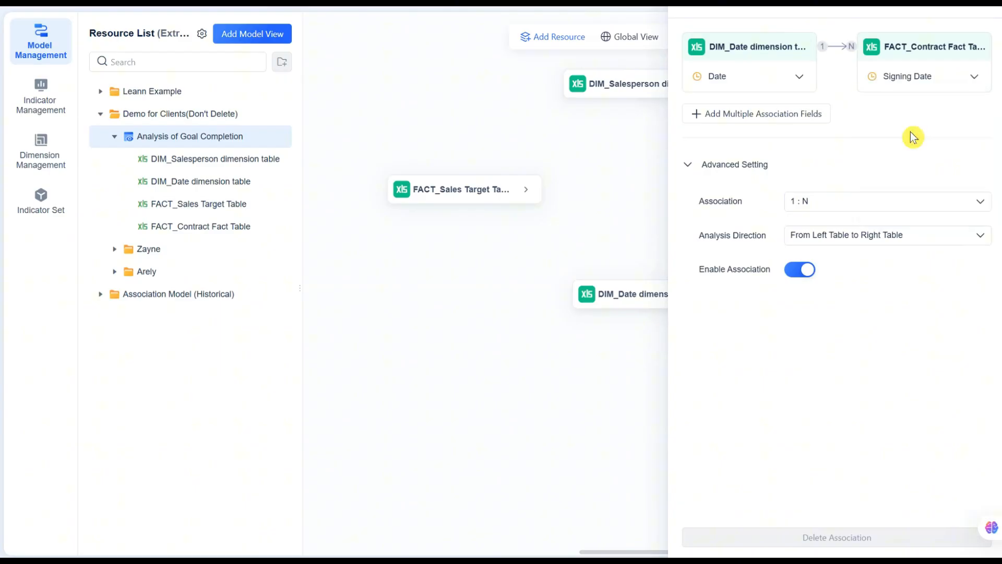
click(611, 481)
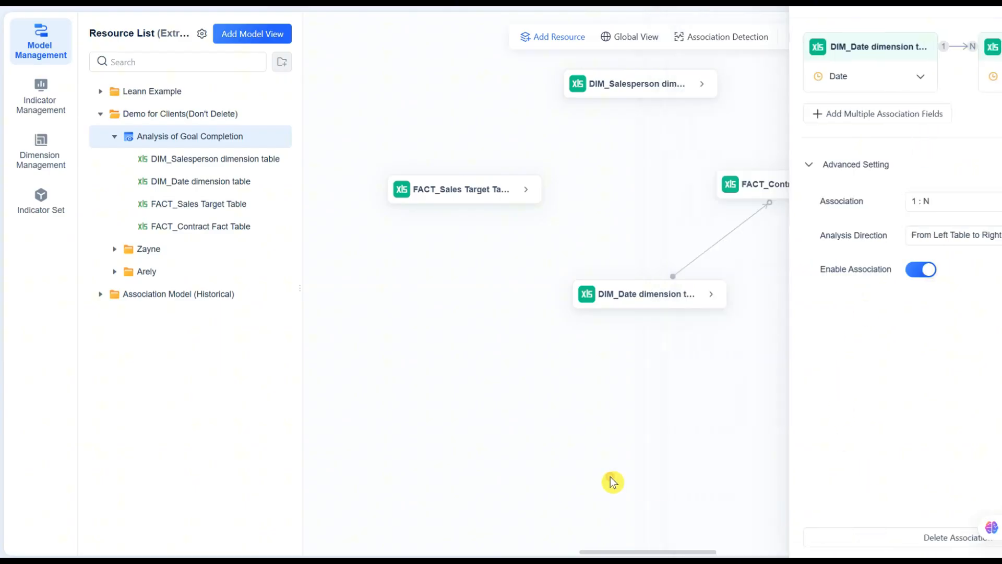
Associate the DIM_Date dimension table with the FACT_Sales Target Table, matching Date to Target Time.
drag(726, 294, 487, 207)
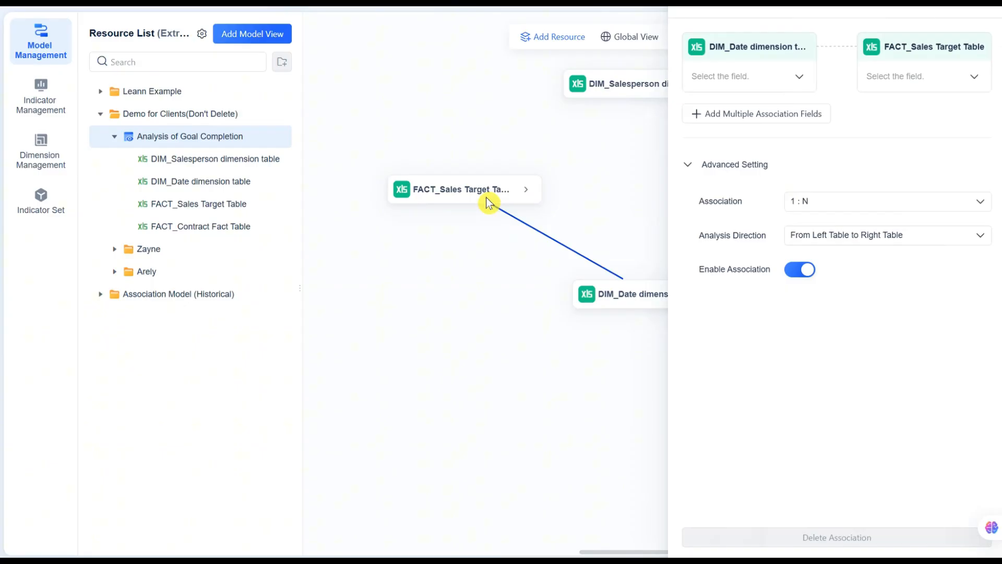
click(797, 80)
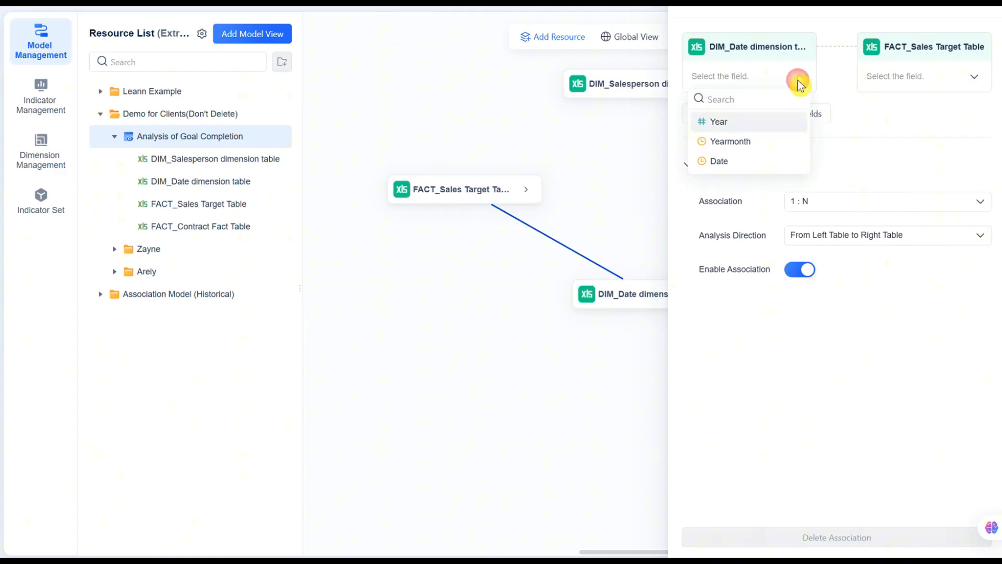
click(747, 163)
click(926, 69)
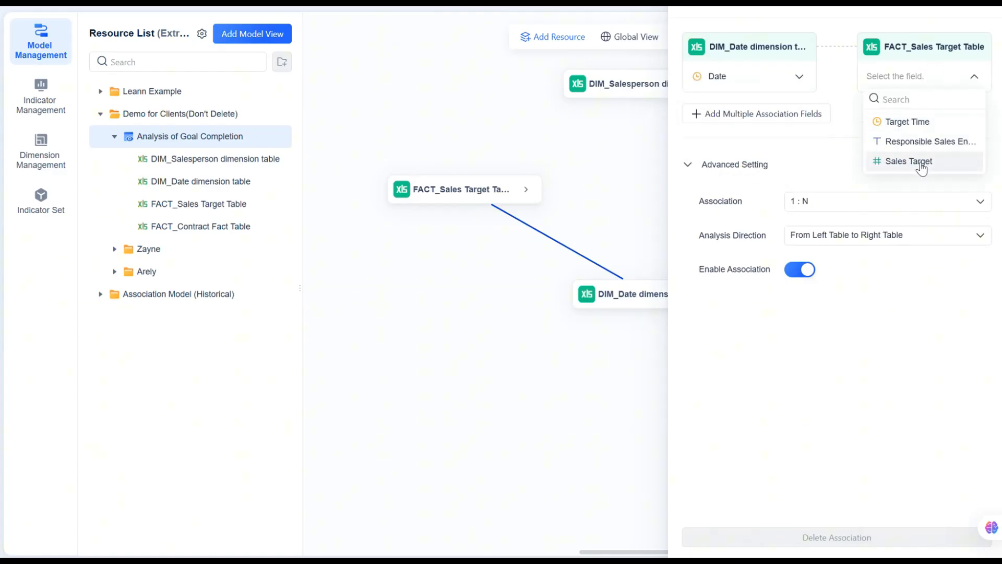
click(922, 125)
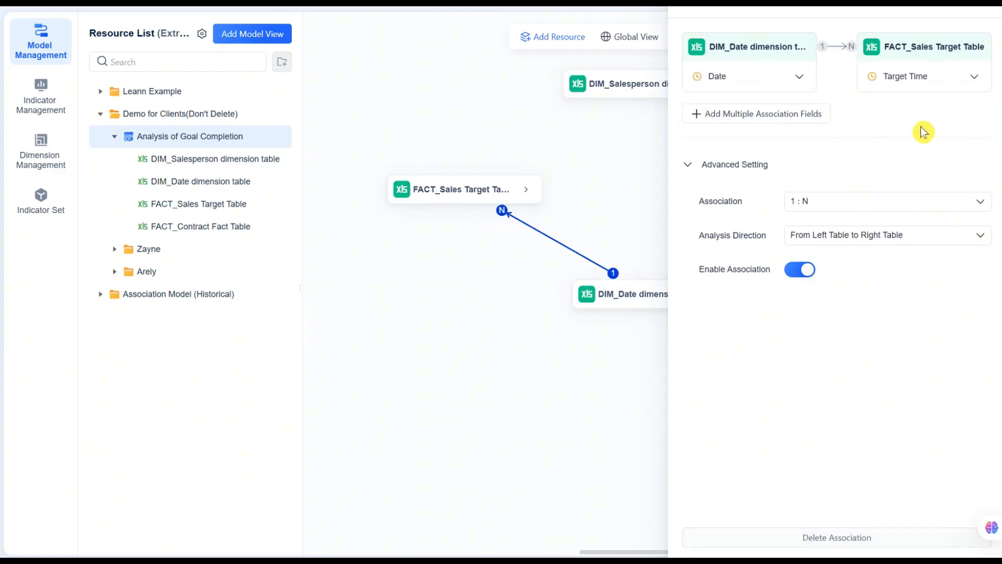
click(615, 454)
Associate the DIM_Salesperson dimension table with the FACT_Contract Fact Table, matching English Name to the Contract Sales English Name field.
mouse_move(711, 90)
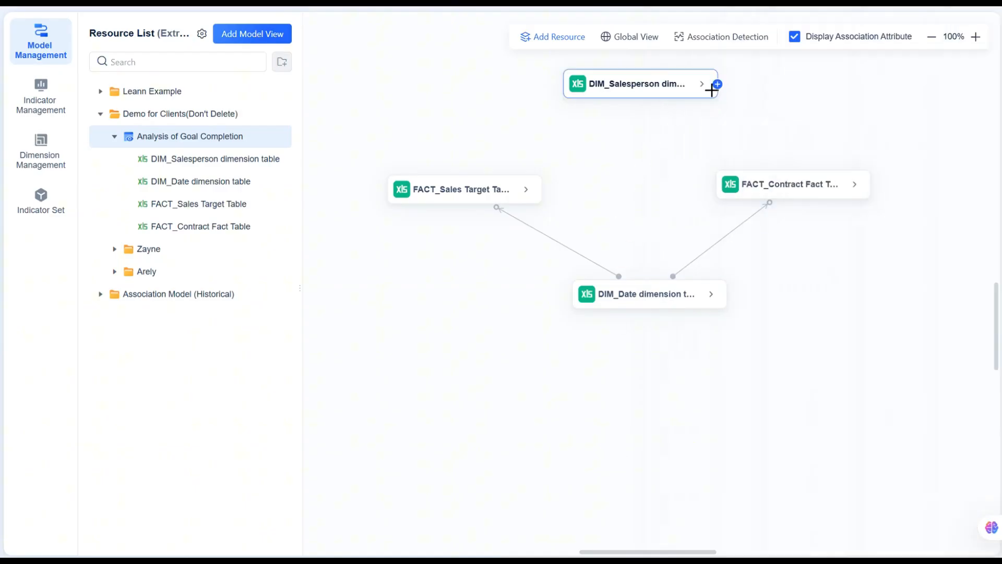
drag(712, 90, 864, 195)
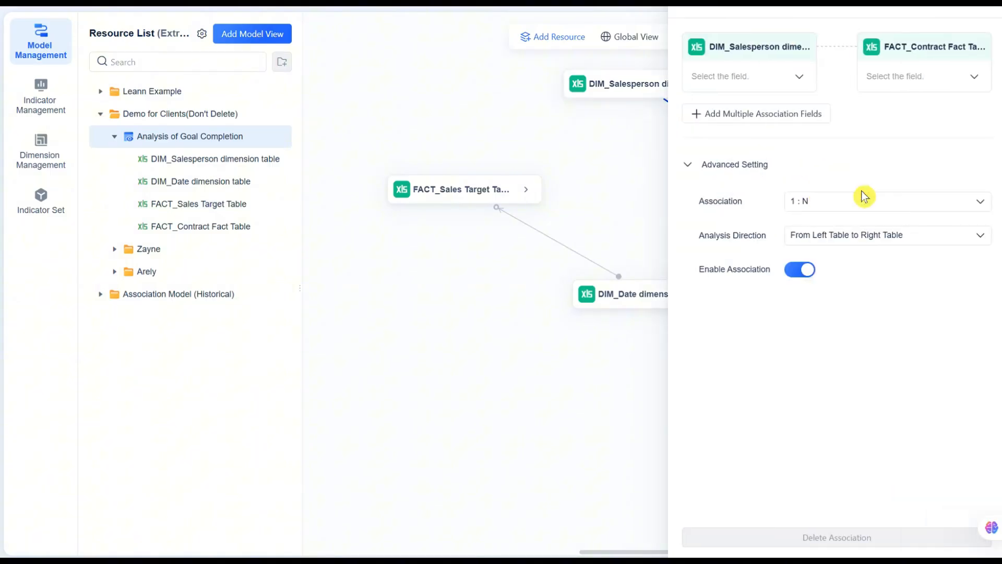
click(797, 78)
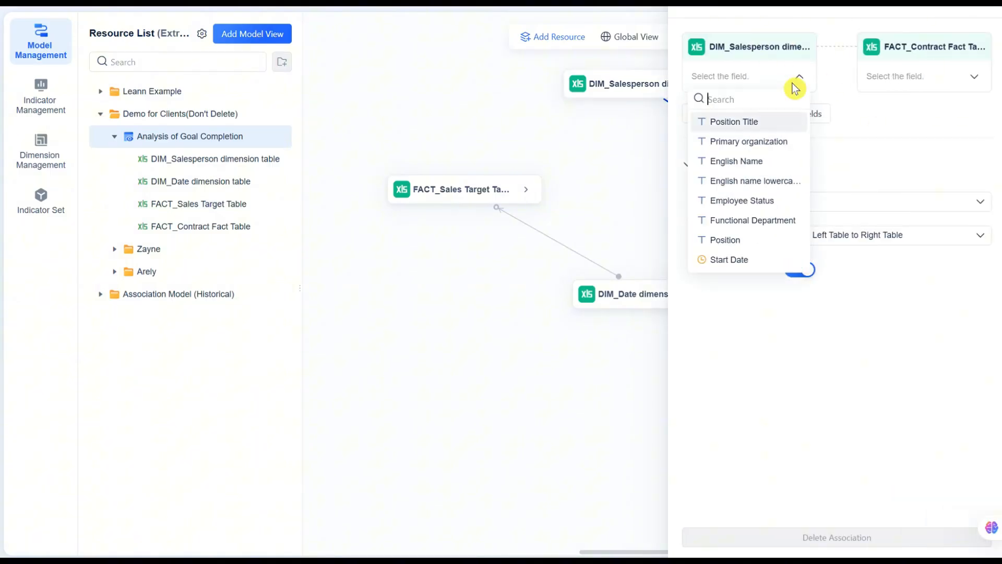
click(752, 162)
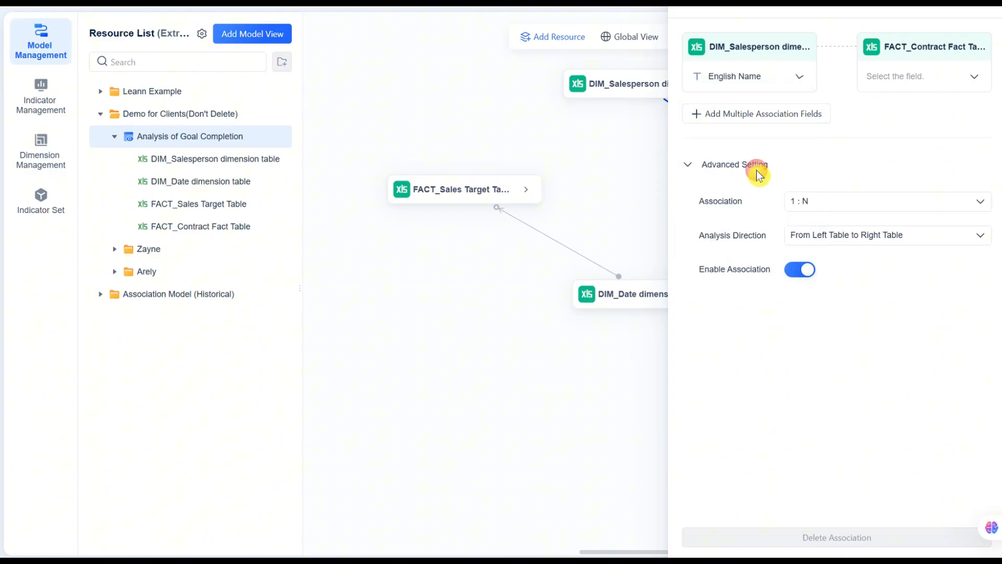
click(909, 85)
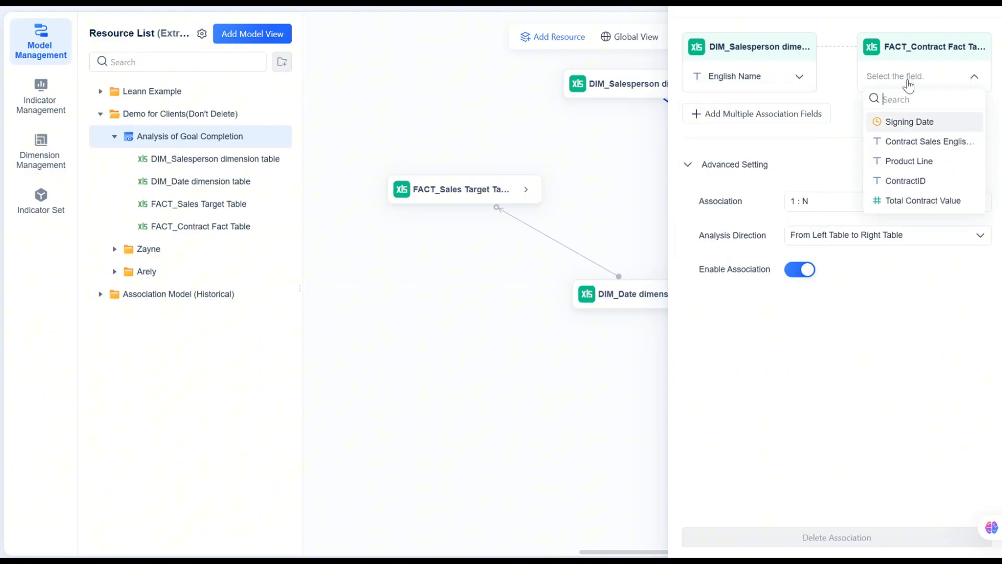
click(909, 142)
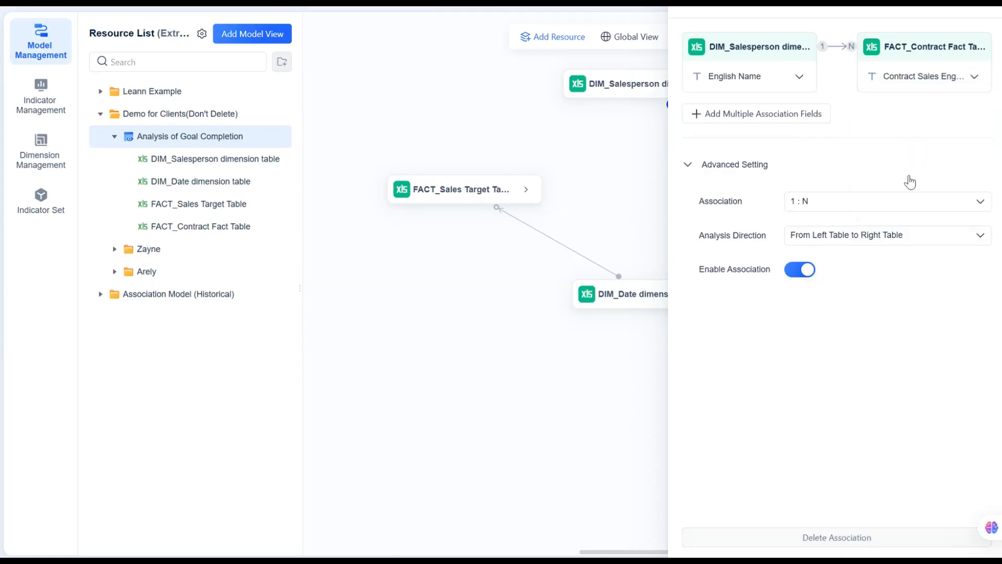
click(637, 419)
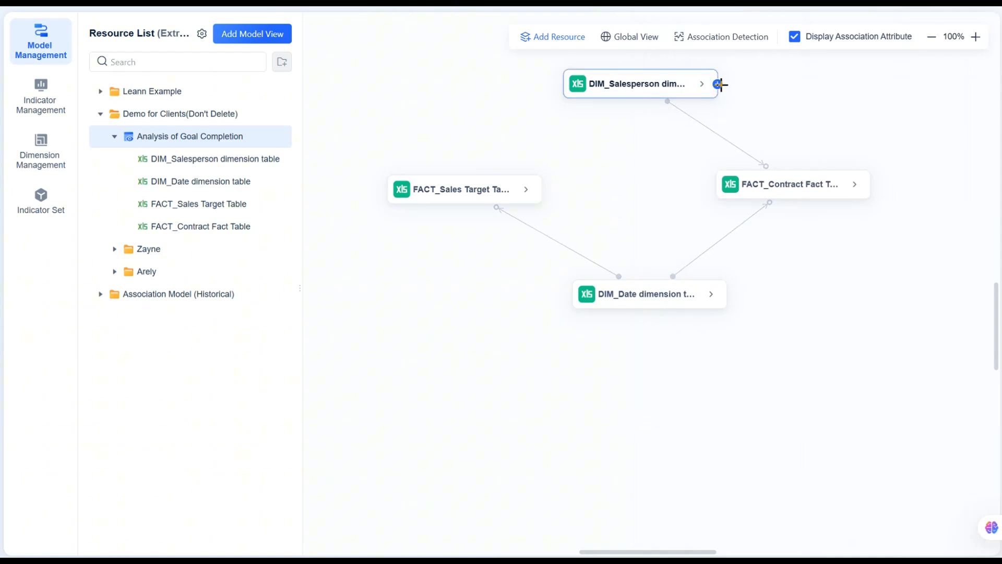
Associate the DIM_Salesperson dimension table with the FACT_Sales Target Table, matching English Name to the Responsible Sales name field.
drag(718, 84, 474, 188)
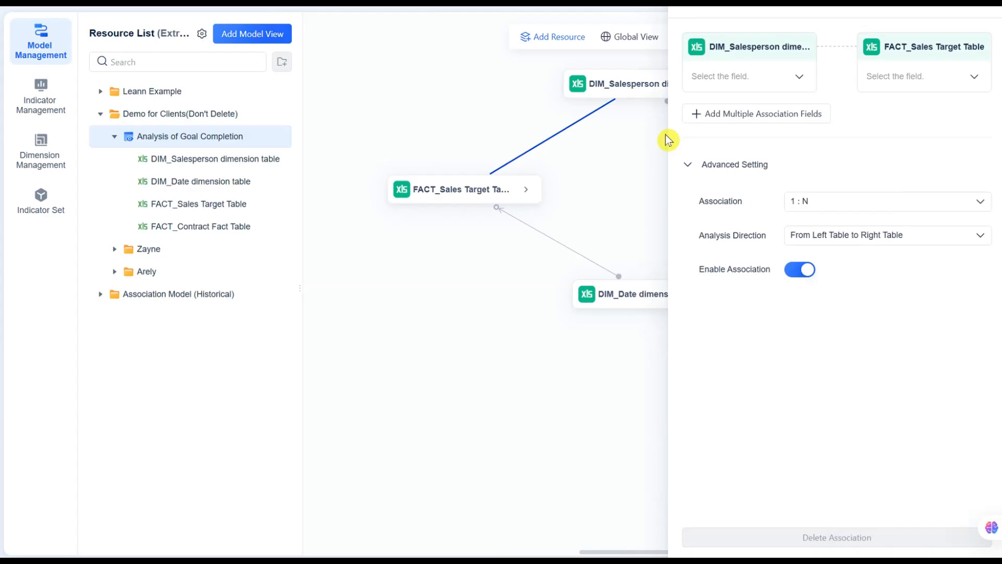
click(800, 77)
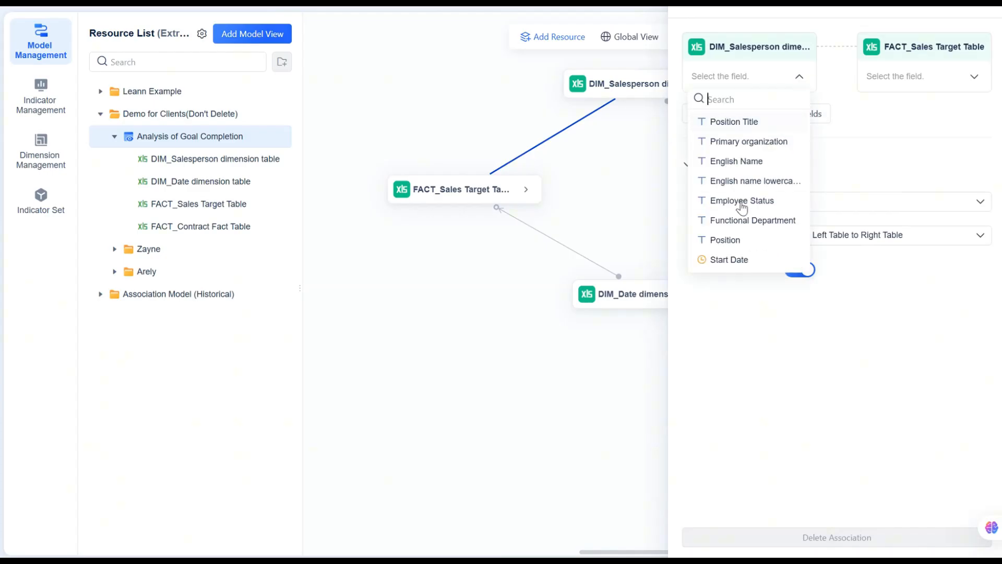
click(760, 162)
click(901, 79)
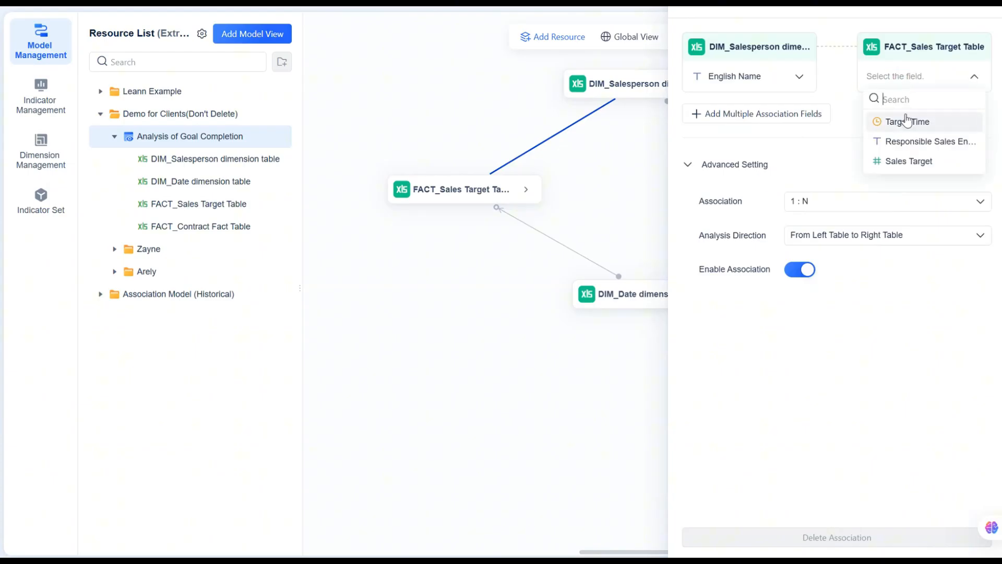
click(912, 142)
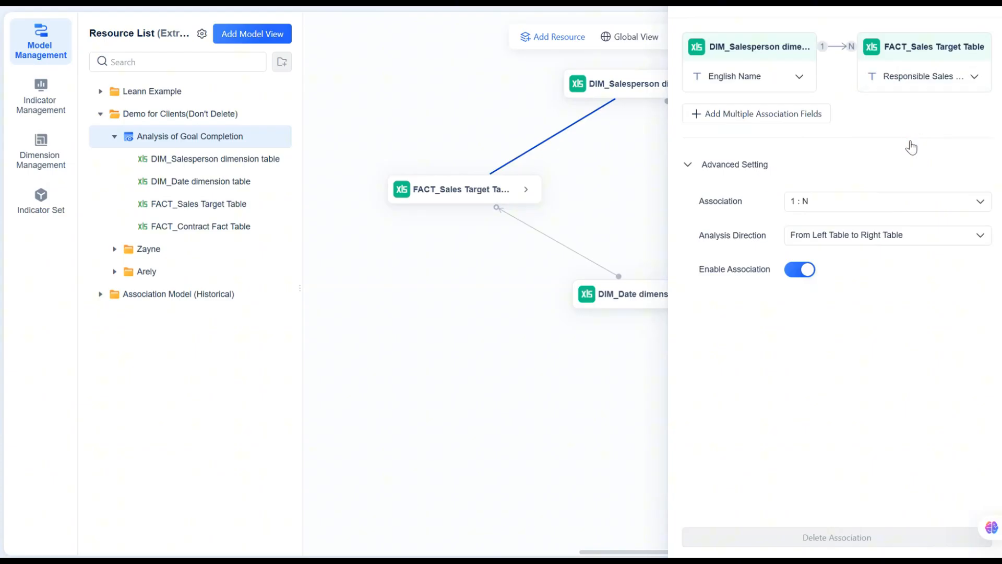
click(629, 403)
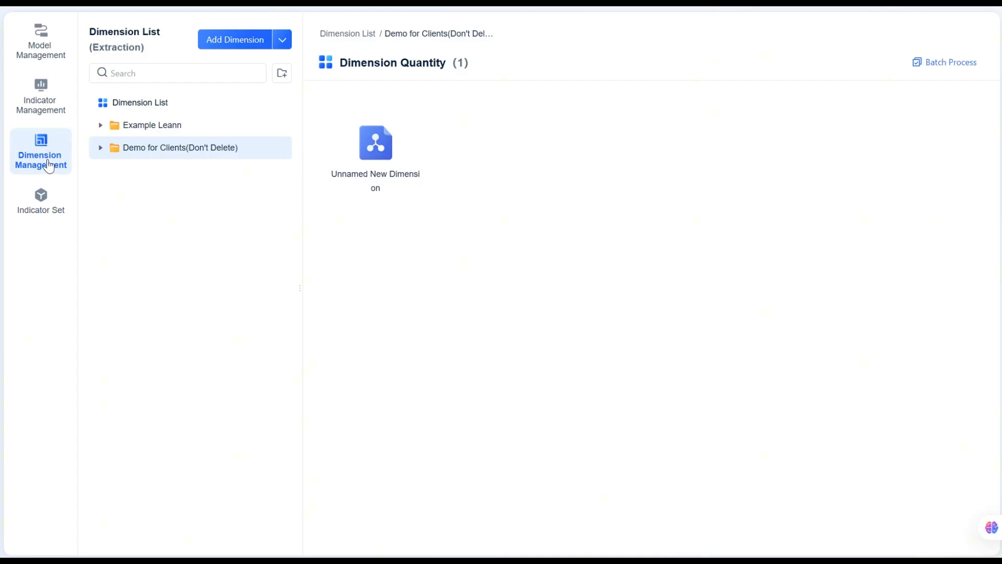
Create a folder named Analysis of Goal Completion inside the Demo for Clients(Don't Delete) dimension folder.
mouse_move(224, 150)
click(263, 149)
click(282, 170)
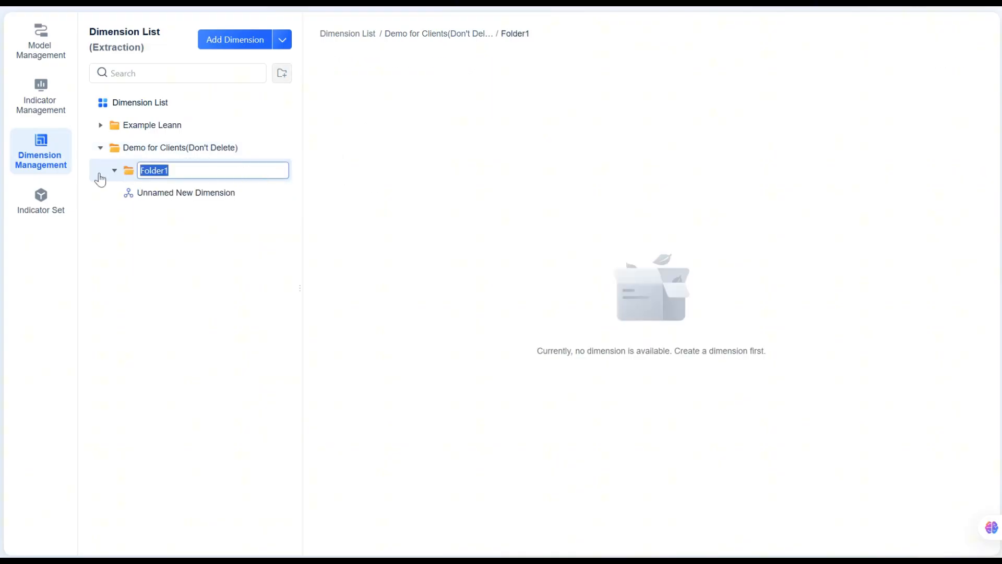
text(Analysis of Goal Completion)
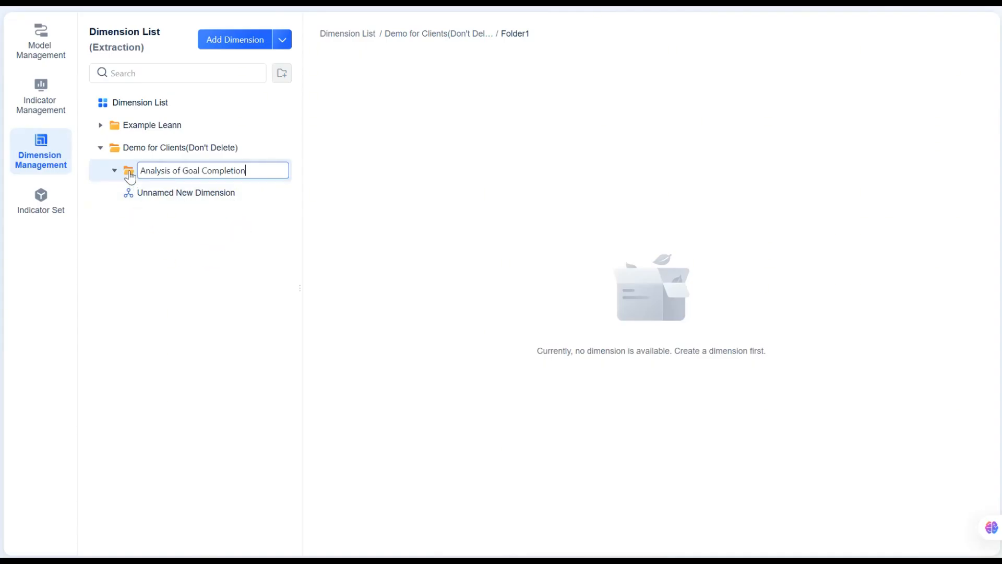
key(Return)
Start a new dimension in the Analysis of Goal Completion folder and name it A_Date yearmonth Dimension.
click(264, 172)
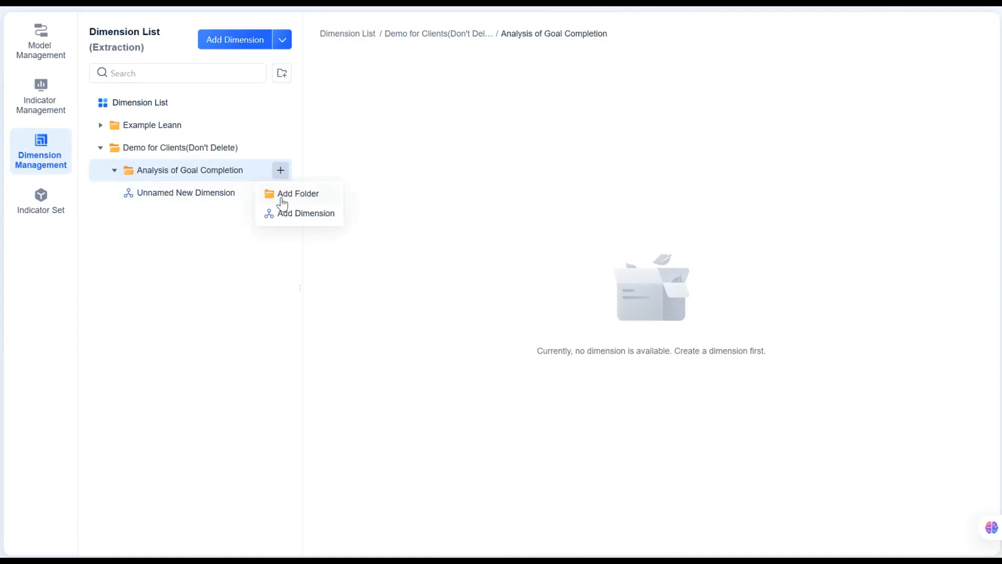
click(285, 214)
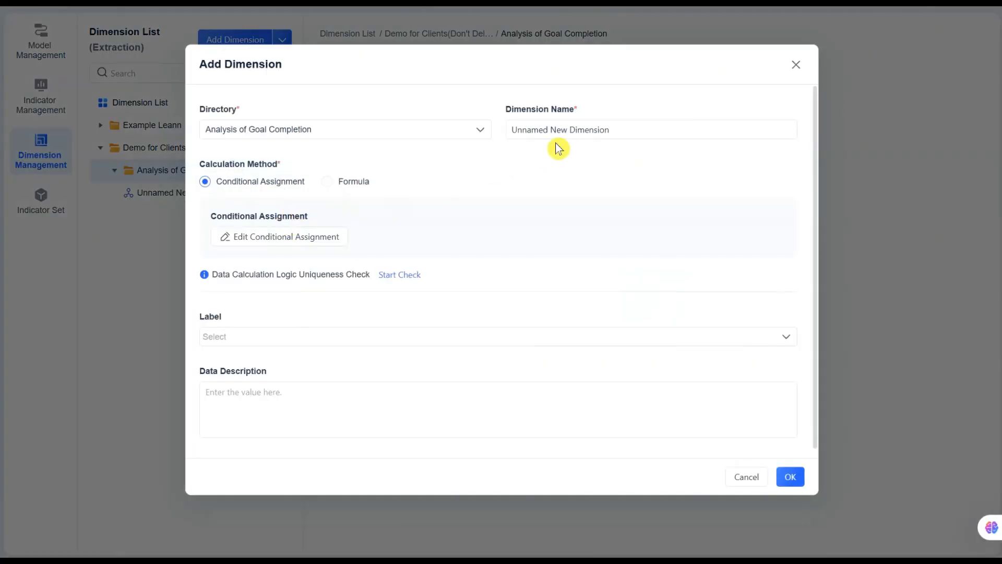
click(602, 124)
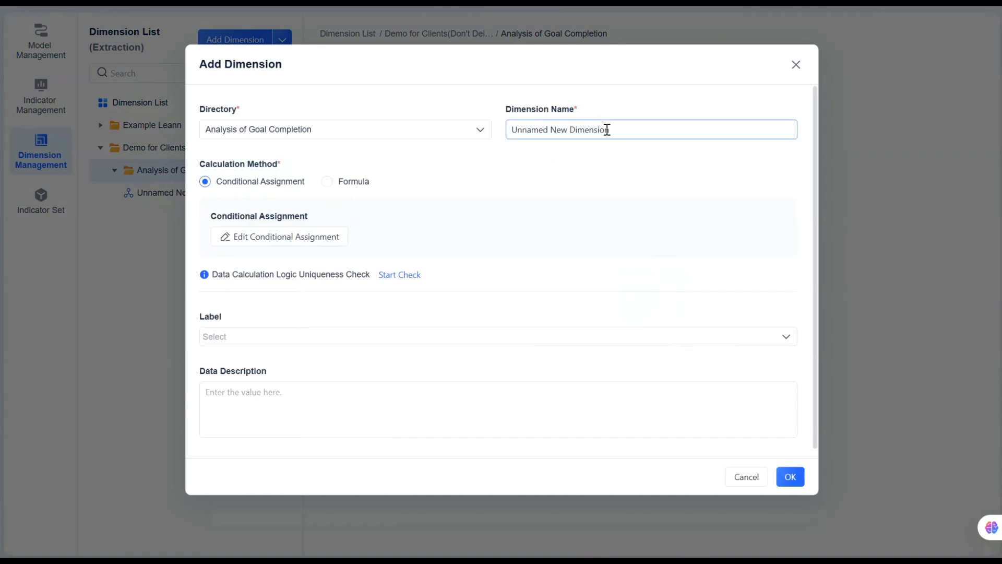
click(615, 129)
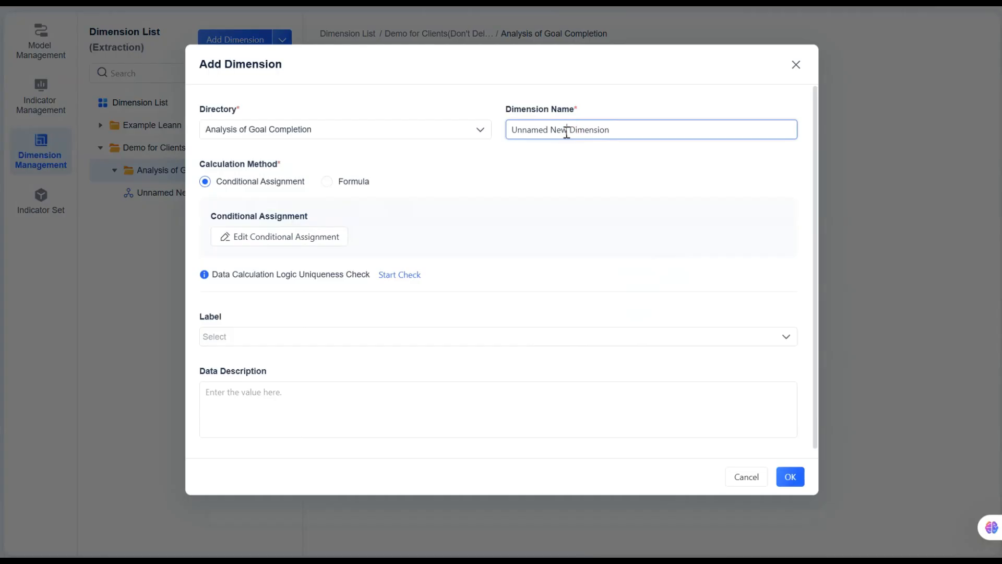
drag(567, 132, 497, 130)
text(Date yearmonth)
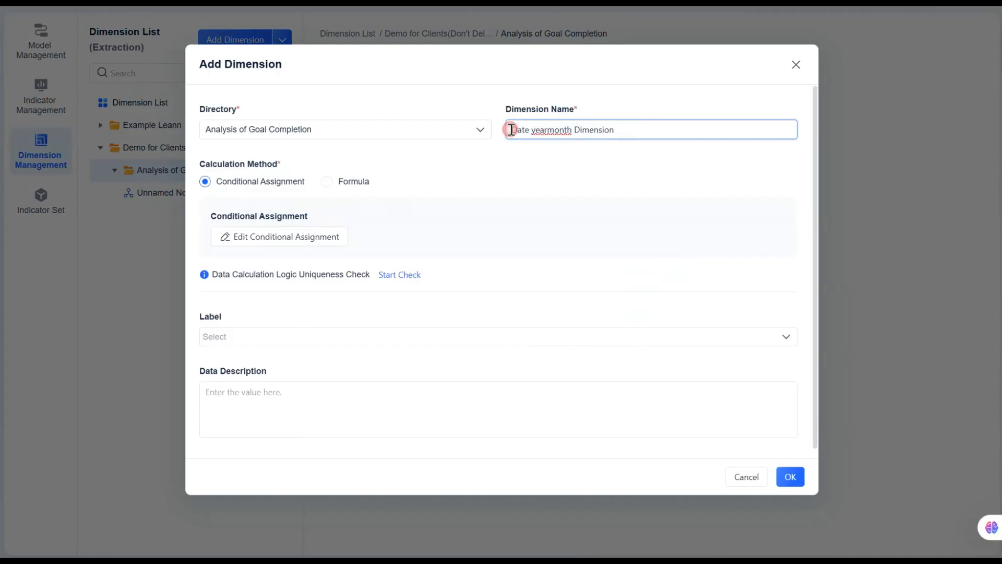
click(590, 152)
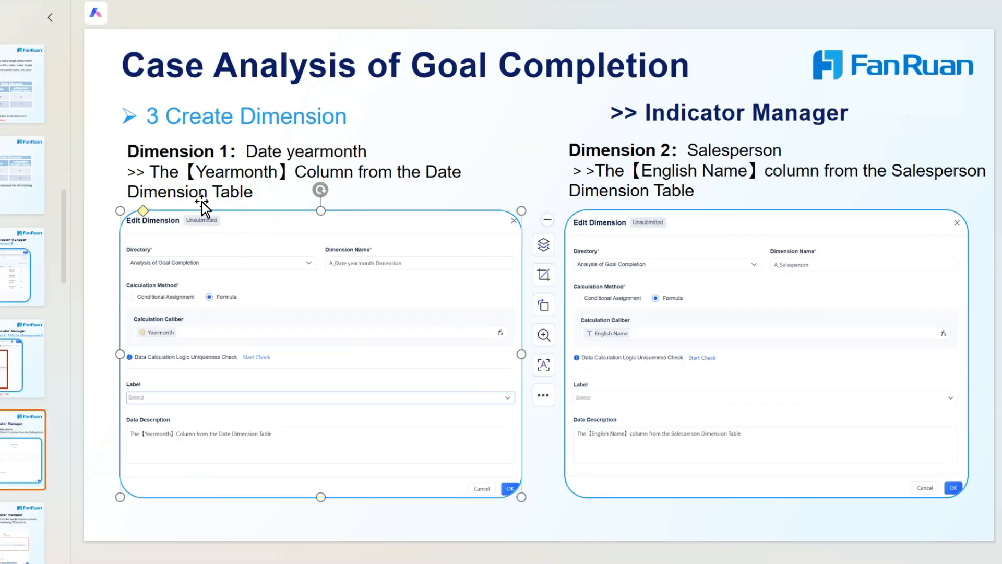
Copy "The【Yearmonth】Column from the Date Dimension Table" from the presentation slide into the new dimension's data description.
click(149, 171)
drag(150, 171, 250, 193)
key(ctrl+c)
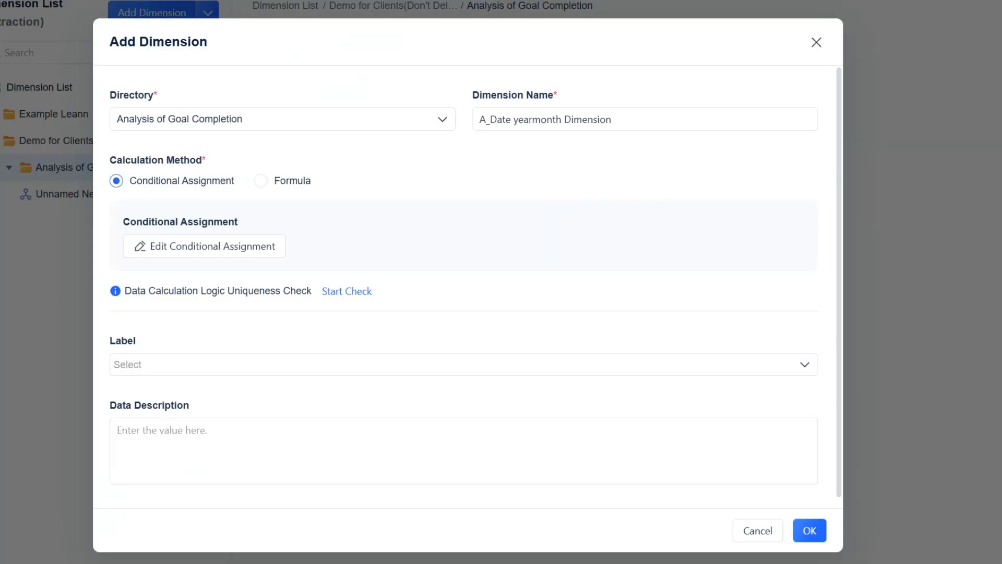
click(318, 390)
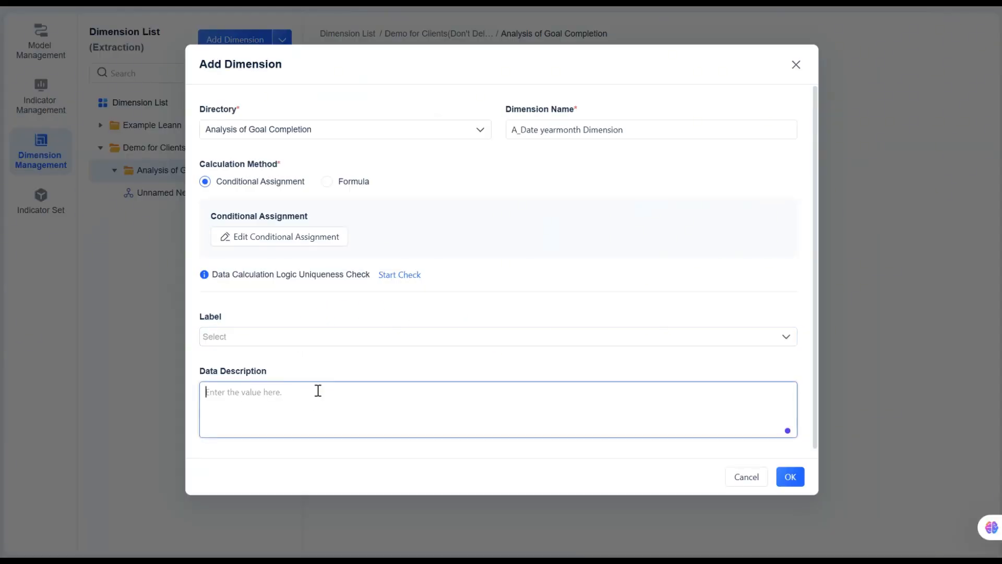
key(ctrl+v)
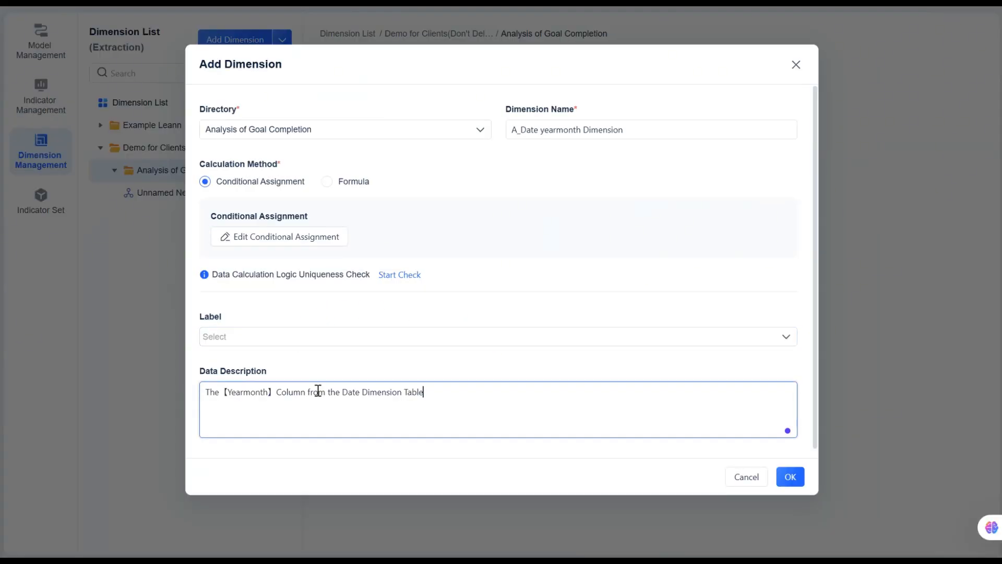
Set the calculation method to Formula and insert the Yearmonth field of the DIM_Date dimension table into the formula.
click(326, 182)
click(295, 237)
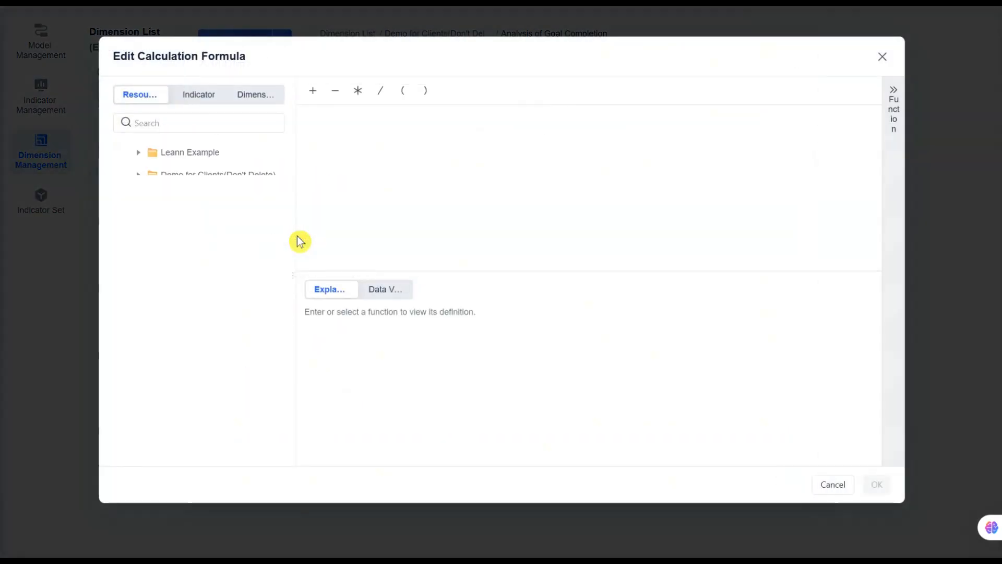
click(137, 197)
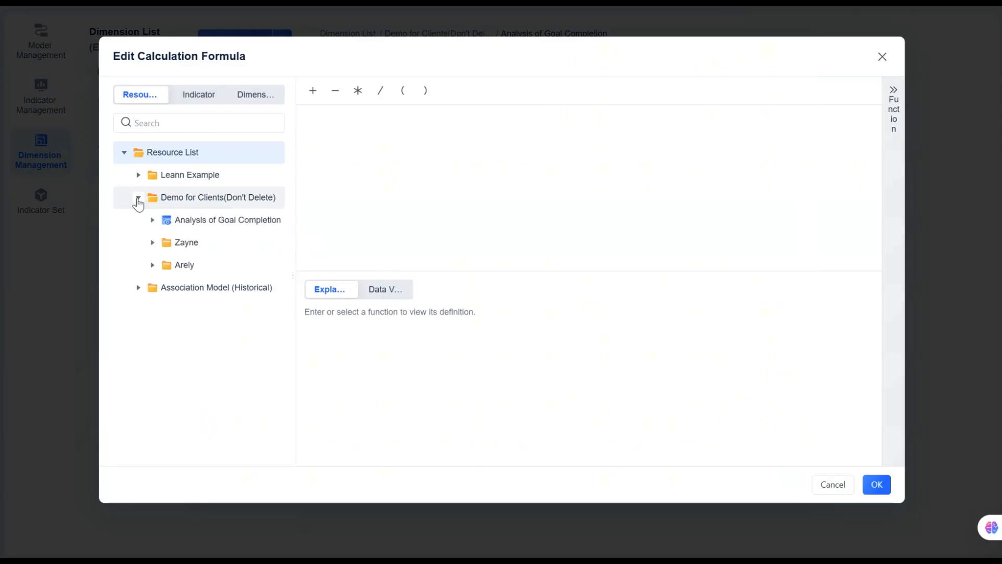
click(155, 219)
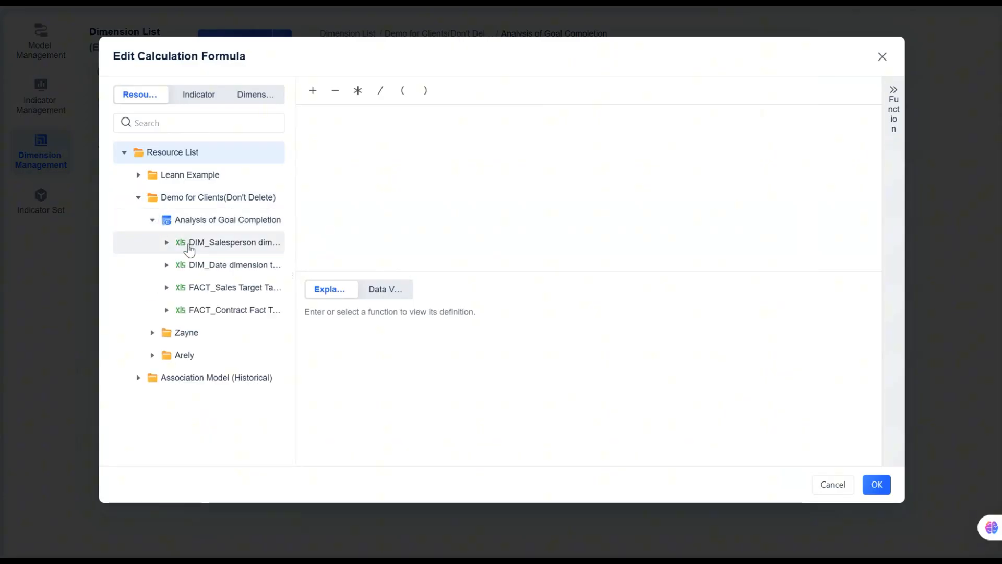
click(166, 265)
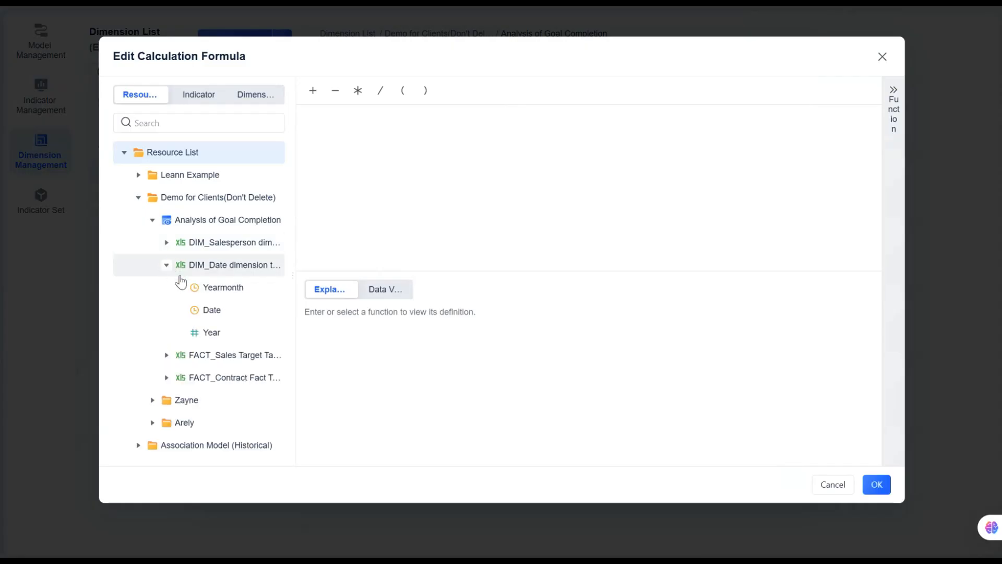
click(201, 290)
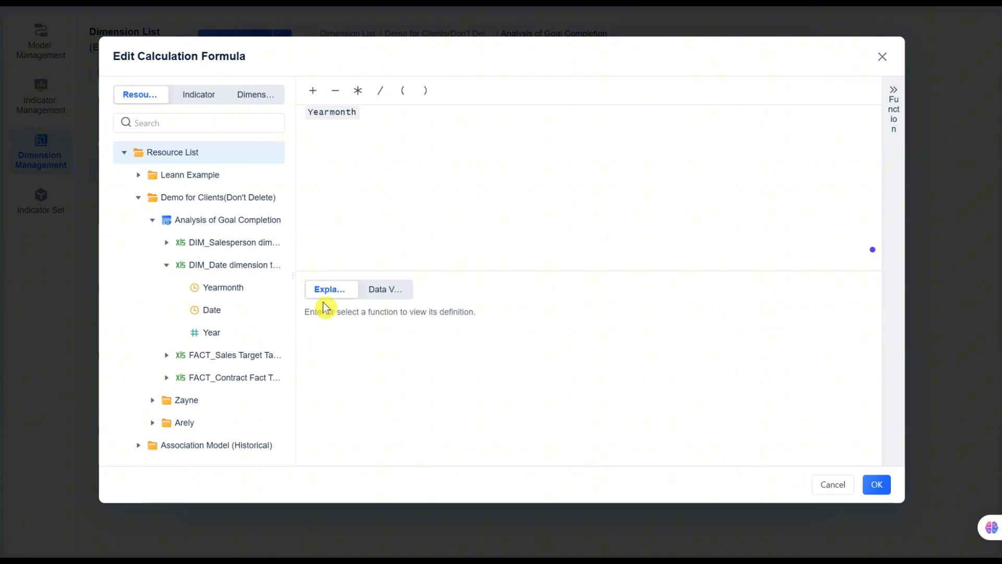
Preview the Yearmonth formula's values in data verification, and save the formula and the dimension.
click(390, 291)
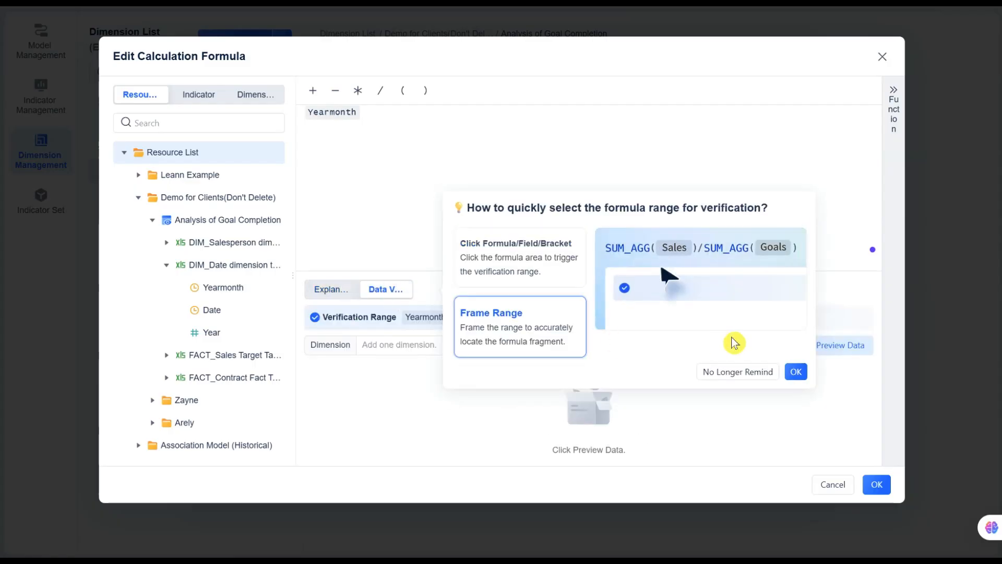
click(795, 372)
click(831, 350)
scroll(693, 404, down, 5)
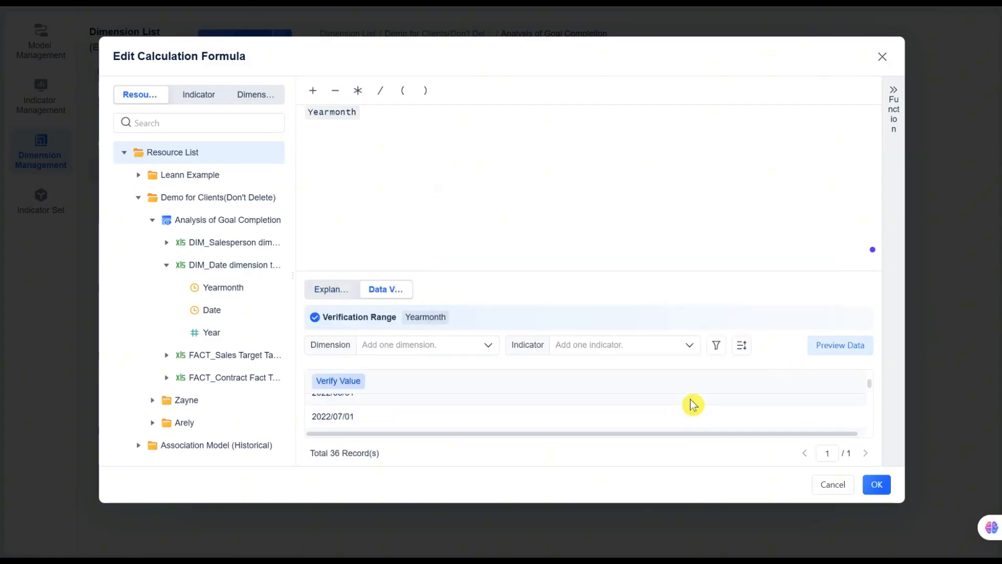
scroll(693, 405, down, 3)
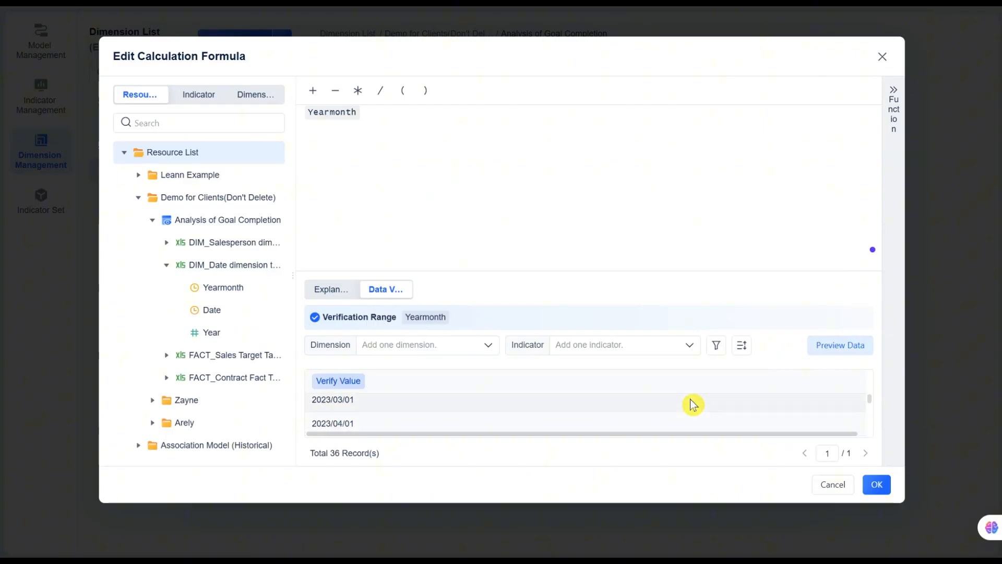
click(877, 486)
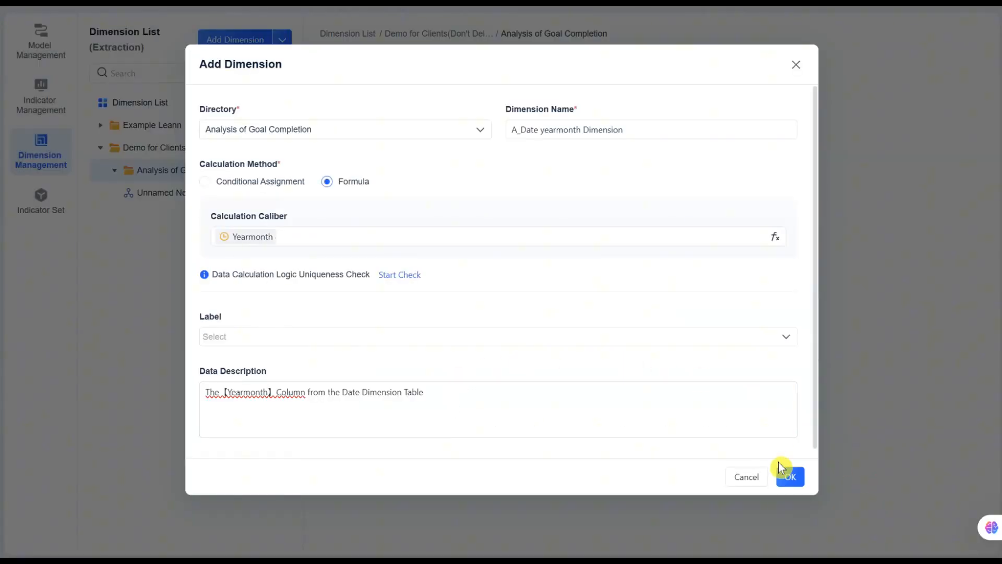
click(789, 476)
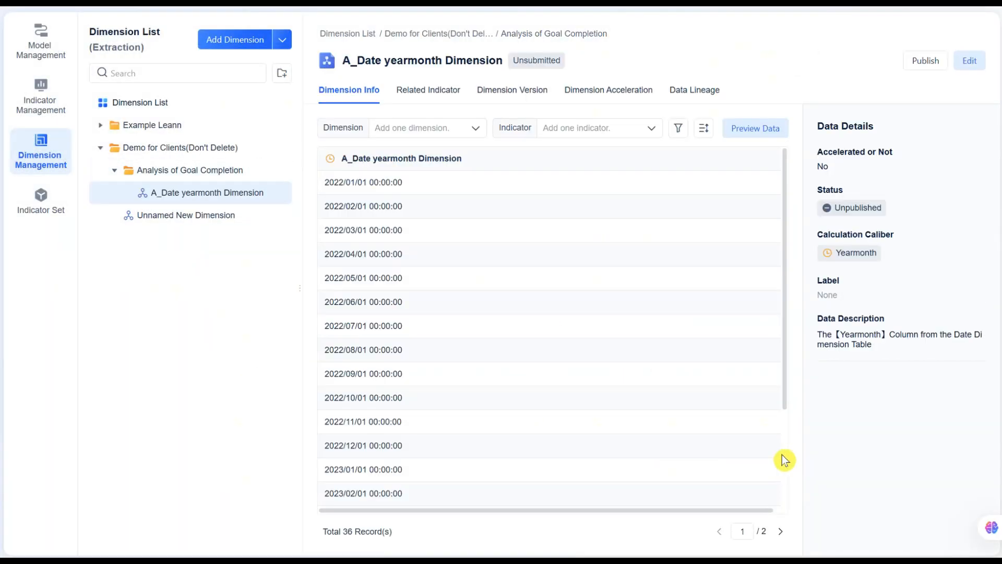
Start another dimension in the Analysis of Goal Completion folder and name it A_Salesperson Dimension.
click(260, 177)
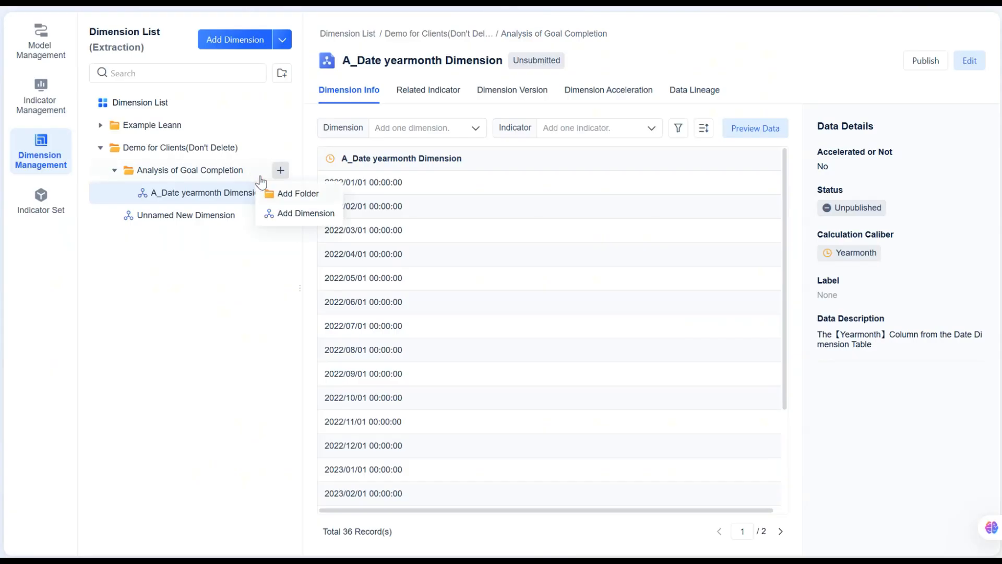
click(306, 226)
click(614, 126)
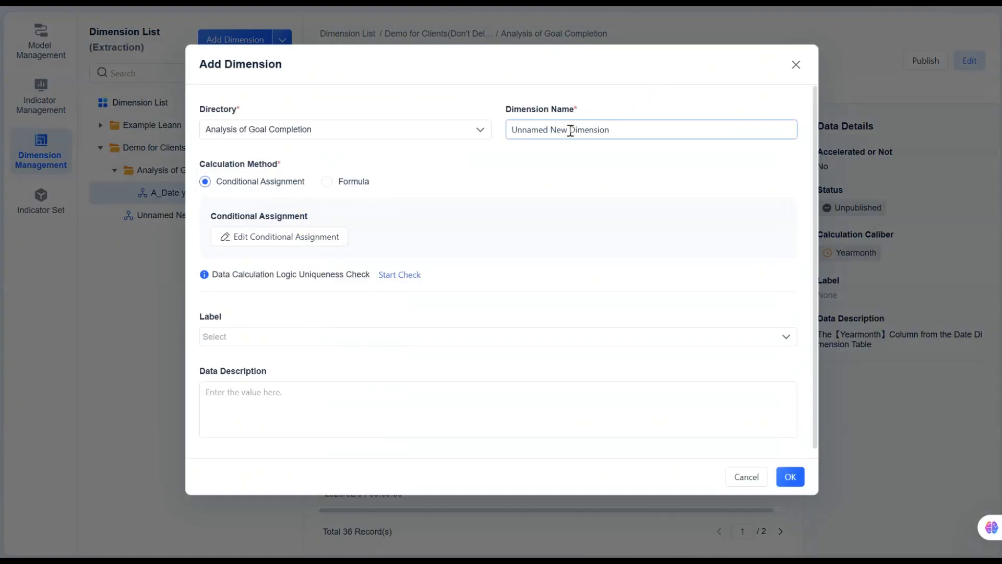
drag(570, 131, 499, 132)
text(Salesperson)
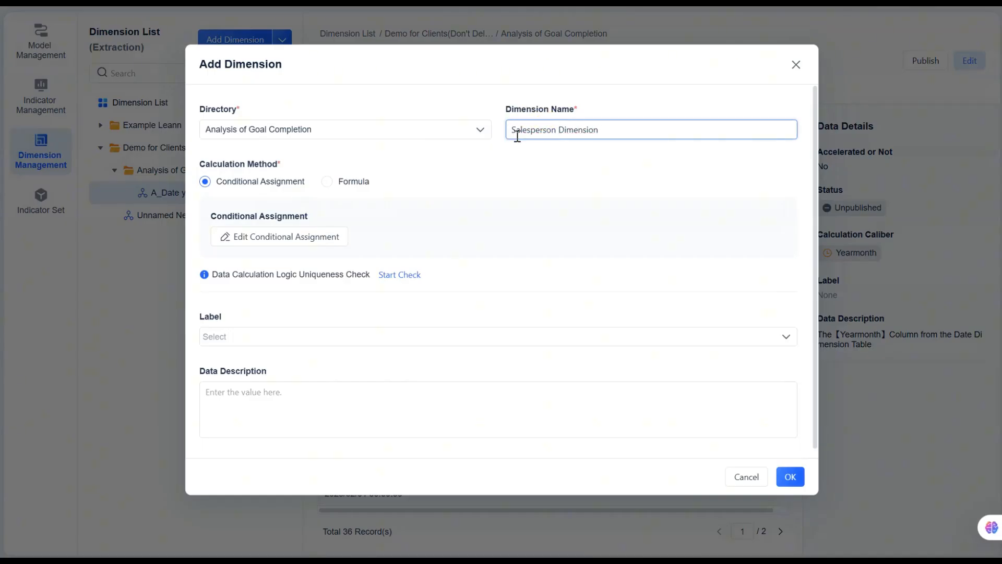
scroll(305, 254, down, 1)
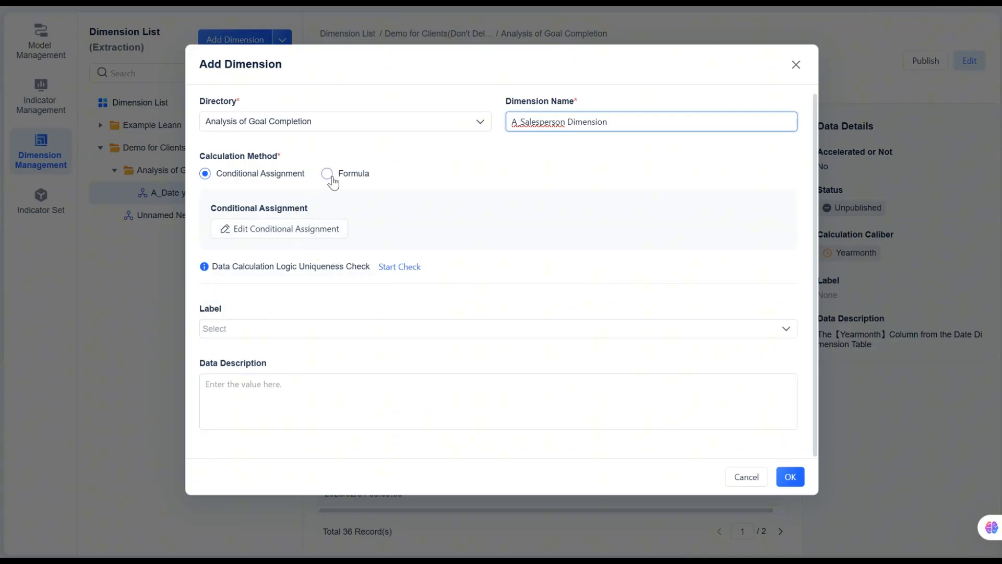
Set the calculation method to Formula and insert the English Name field of the DIM_Salesperson dimension table into the formula.
click(332, 178)
click(295, 230)
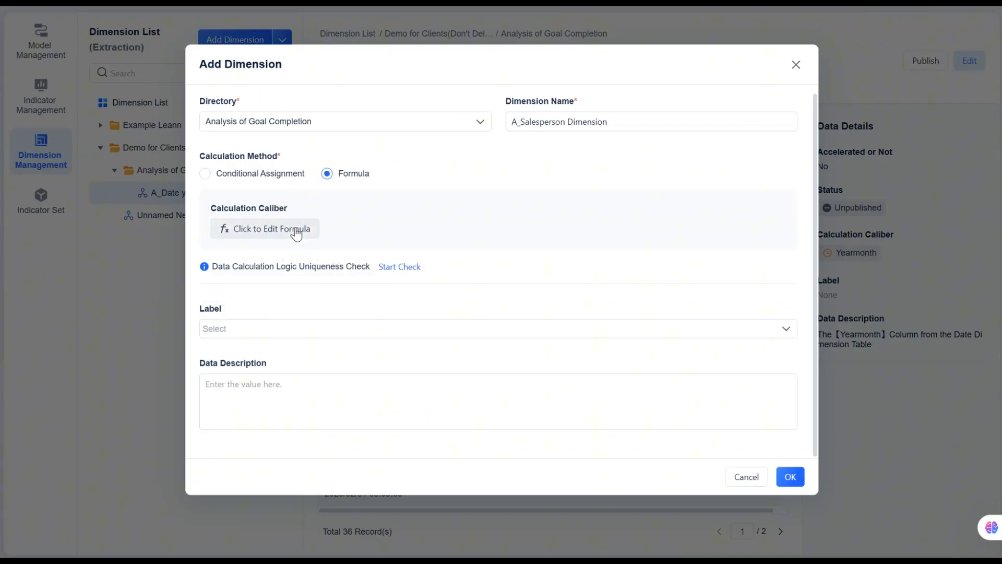
click(139, 198)
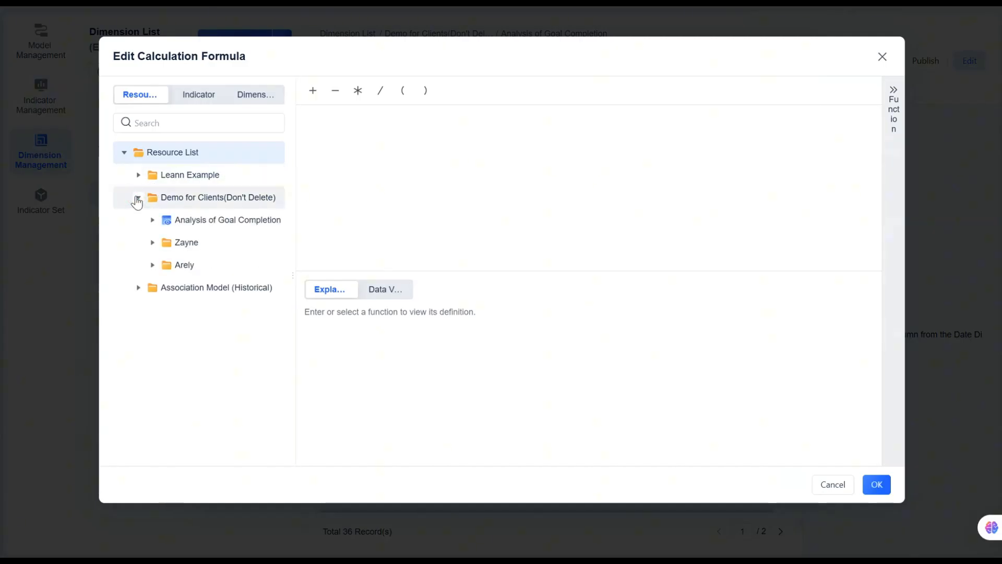
click(152, 221)
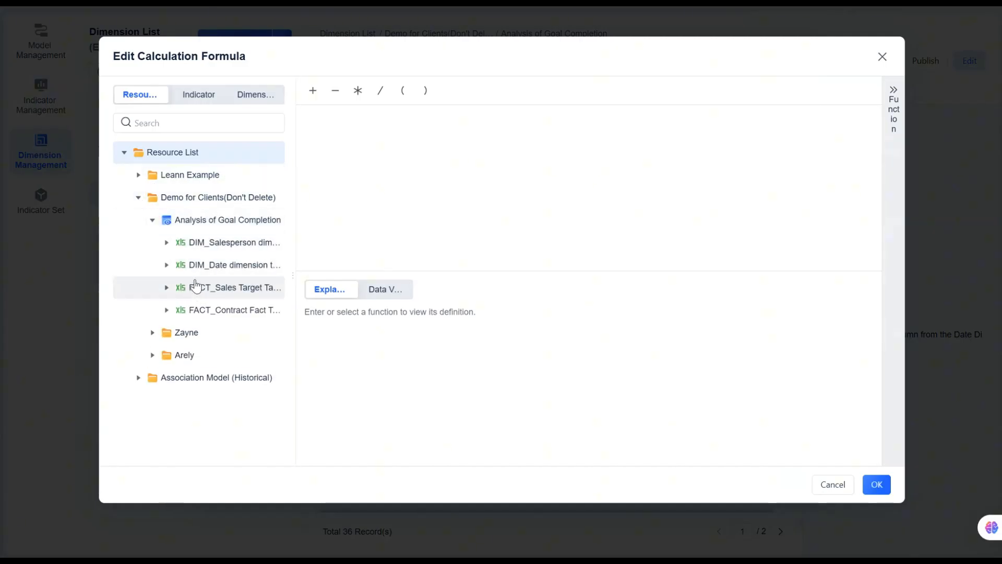
click(167, 244)
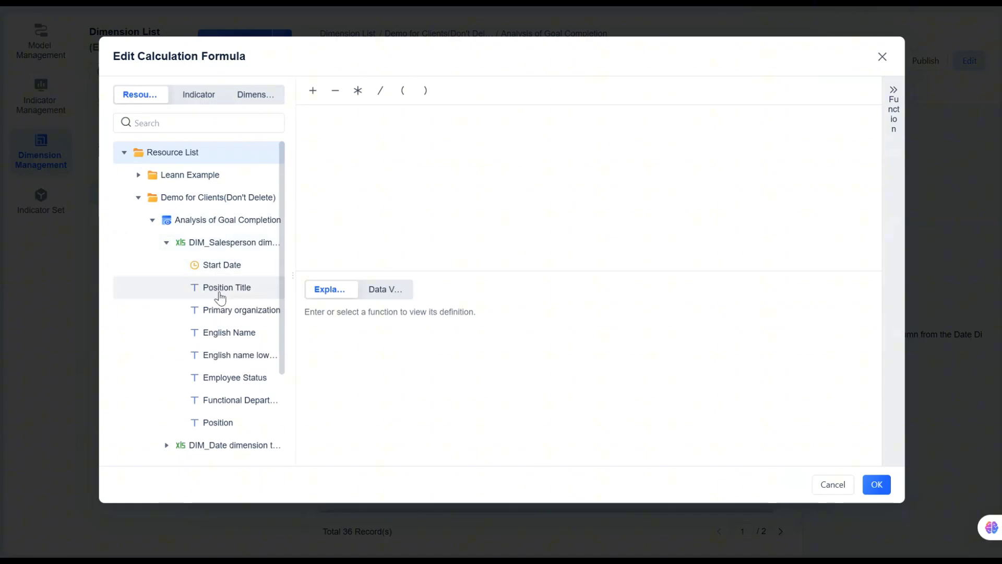
drag(243, 332, 331, 309)
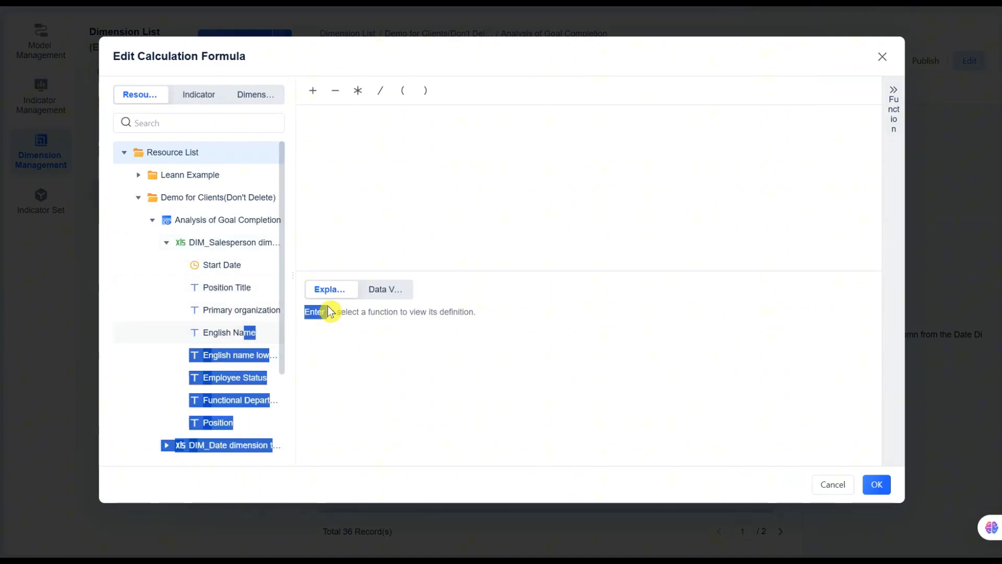
click(208, 340)
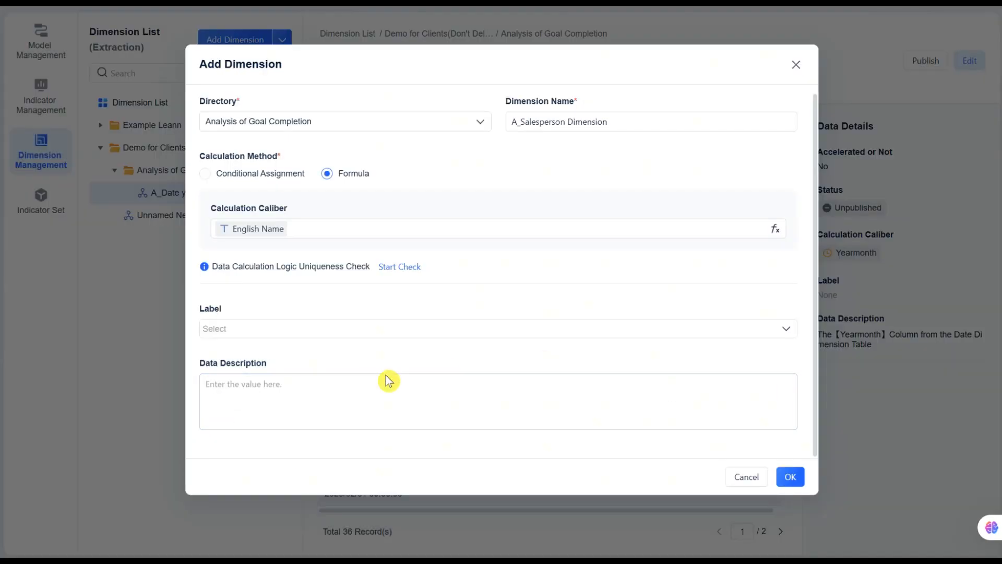
Enter "The【English Name】column from the Salesperson Dimension Table" as the data description and save the dimension.
click(356, 382)
text(The【English Name】column from the Salesperson Dimension Table)
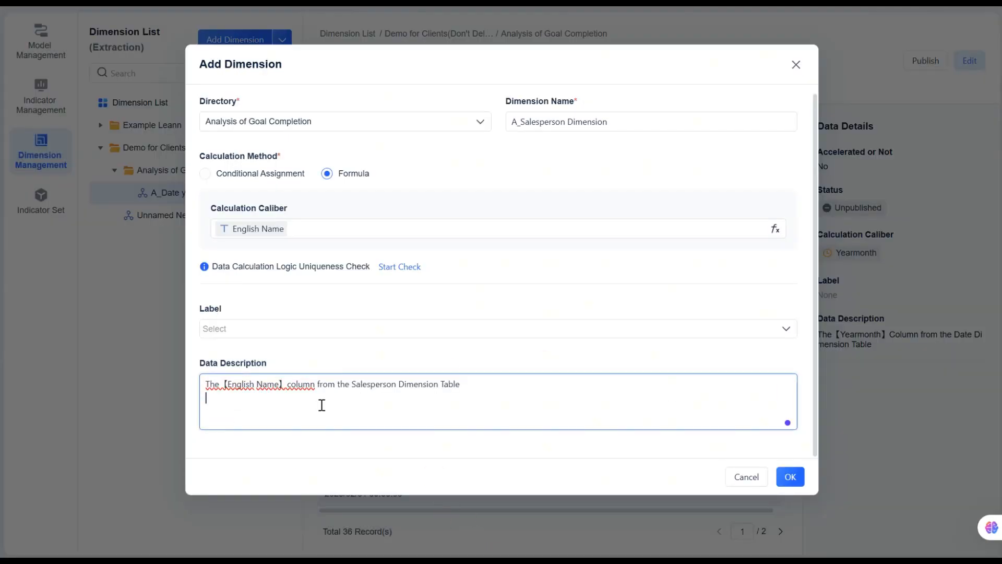
click(790, 477)
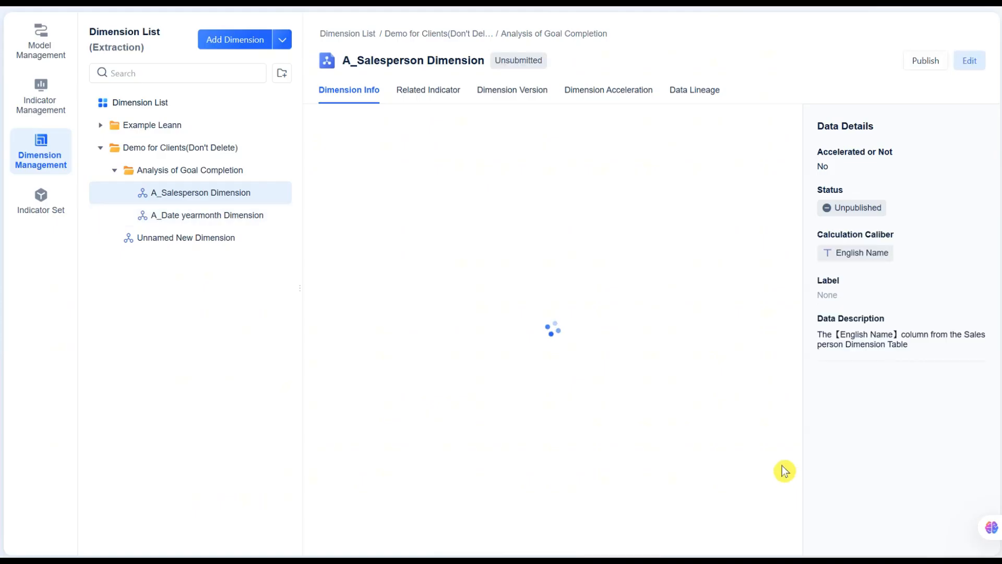
scroll(579, 295, down, 3)
scroll(575, 293, up, 3)
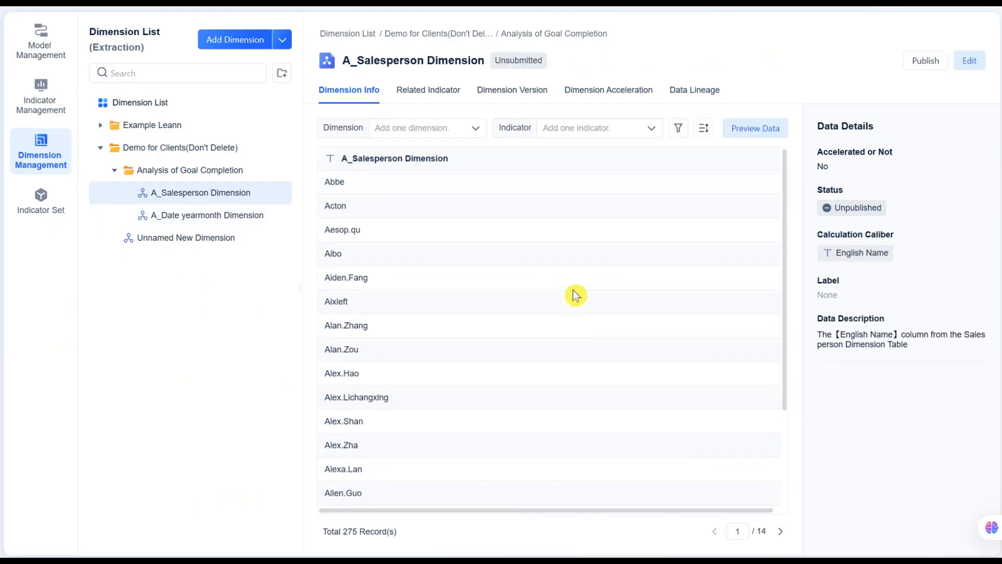